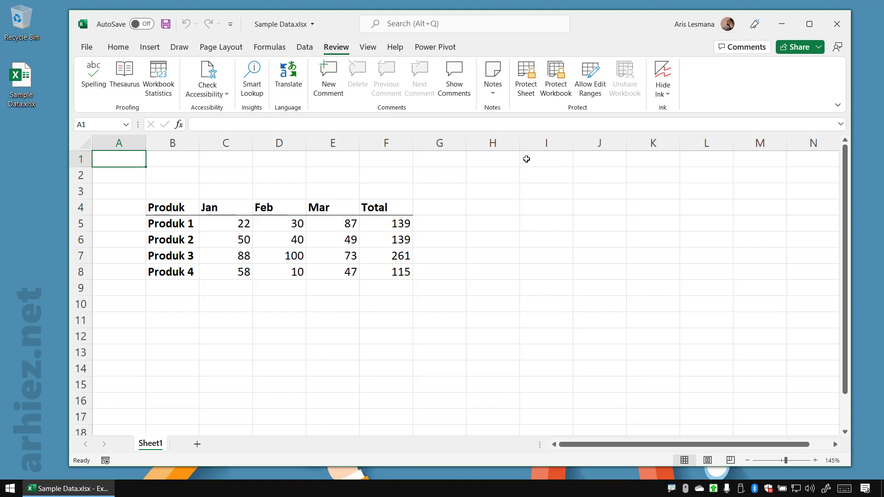
Review the Protect Workbook options on the file's Info page, and return to the worksheet without choosing one
left_click(87, 47)
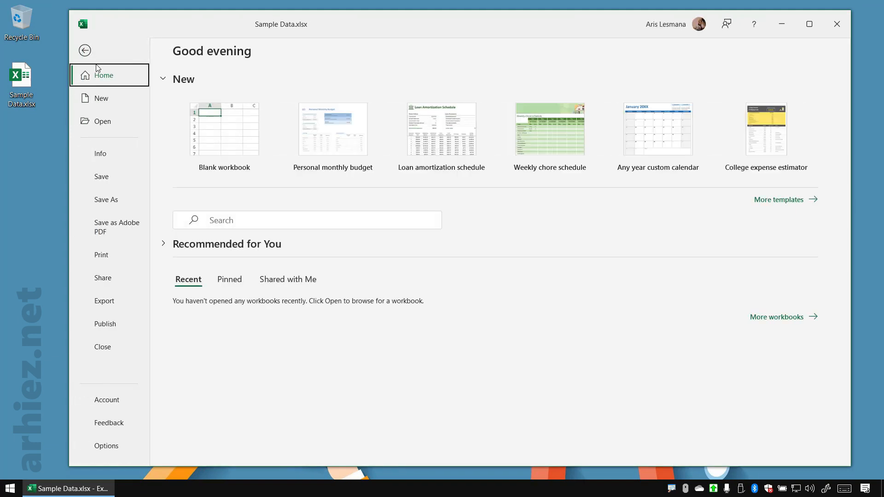
left_click(106, 156)
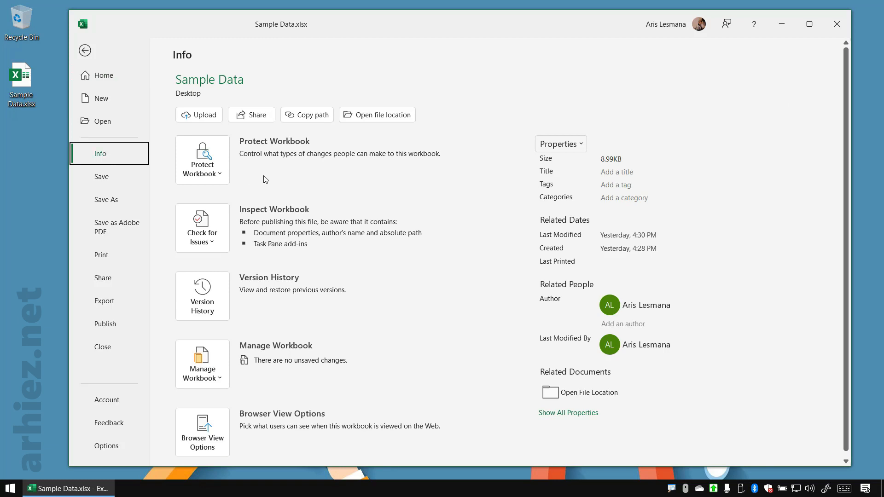
key("ctrl+1")
left_click(260, 175)
mouse_move(71, 88)
left_mouse_down()
mouse_move(117, 105)
mouse_move(251, 198)
left_mouse_up()
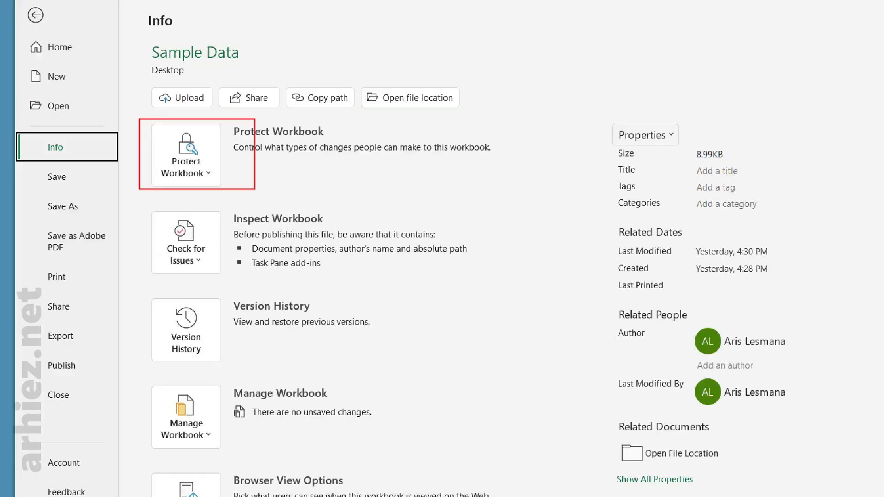
key("Escape")
left_click(220, 178)
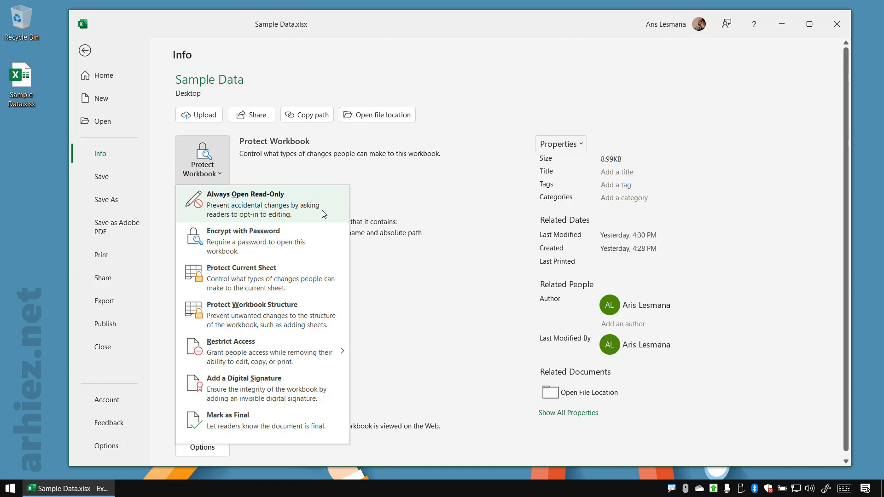
key("Escape")
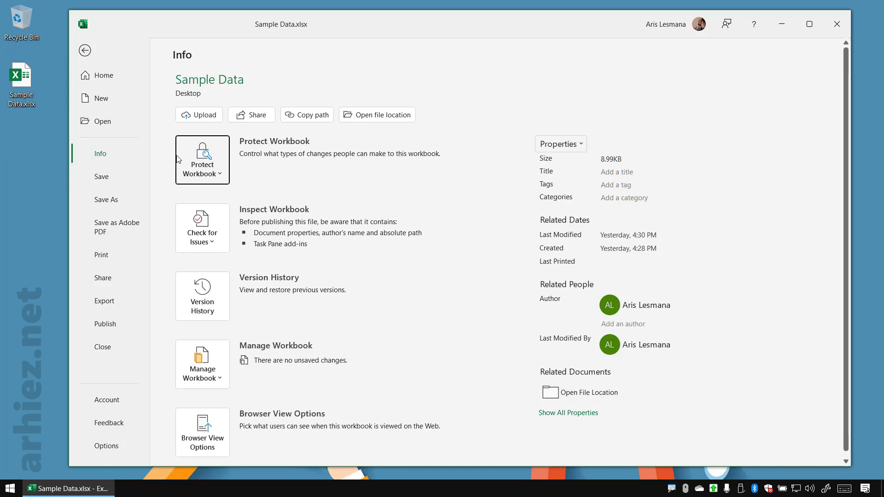
left_click(86, 52)
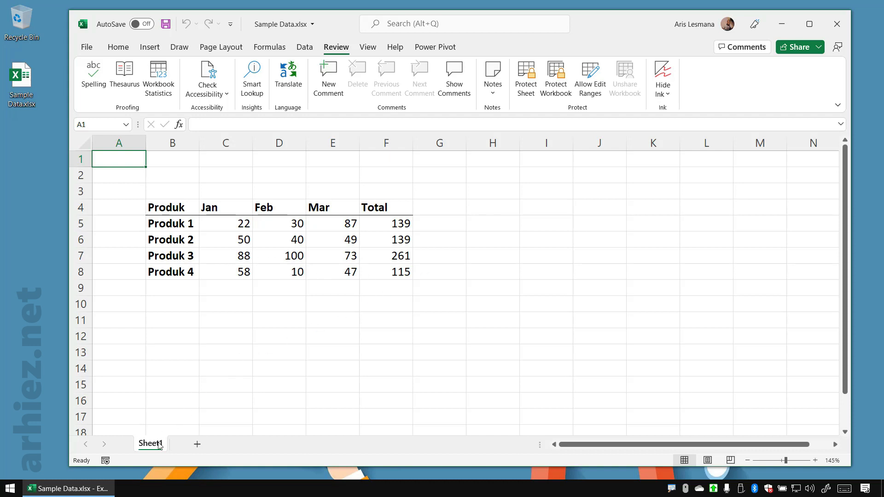
Examine the product table in B4:F8, including the Jan, Feb and Mar values and the Total formula for Produk 1
left_click(255, 338)
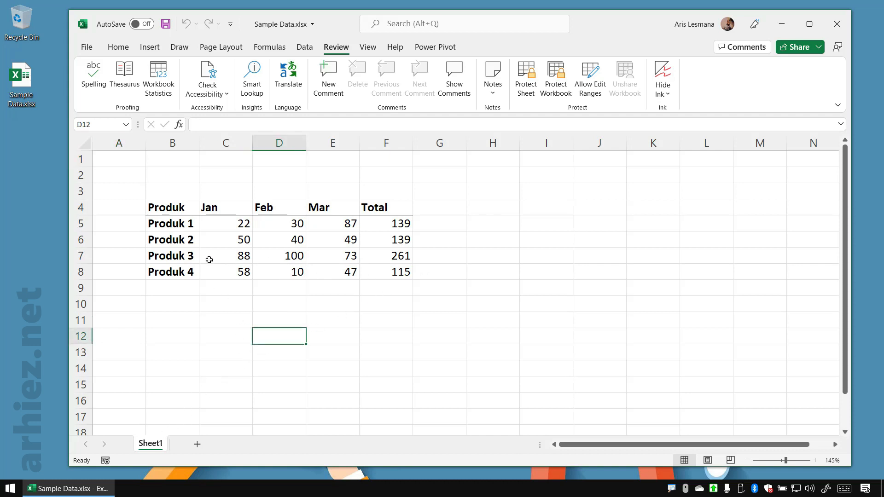
left_click_drag(180, 211, 392, 271)
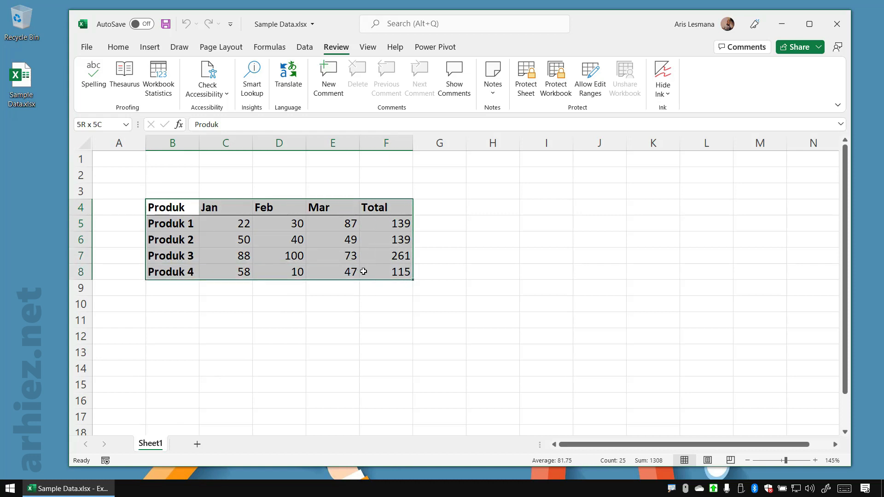
left_click(506, 254)
left_click_drag(232, 223, 244, 270)
left_click_drag(282, 223, 289, 271)
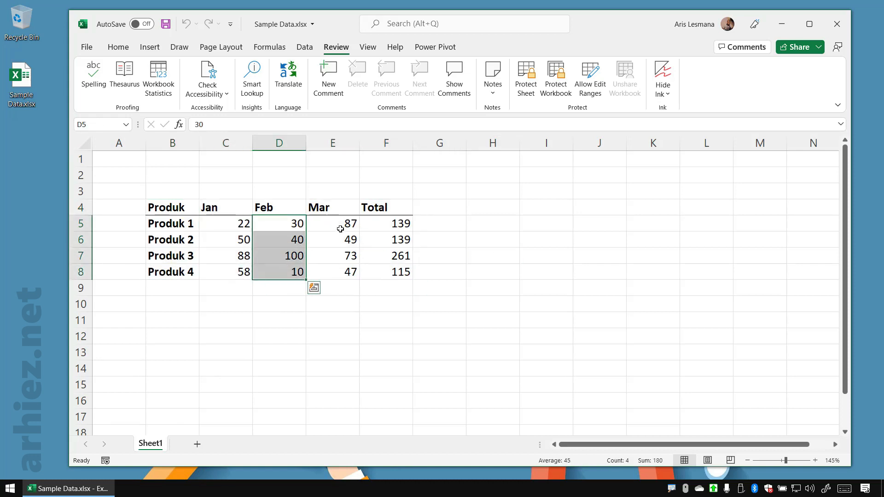
left_click_drag(341, 226, 342, 260)
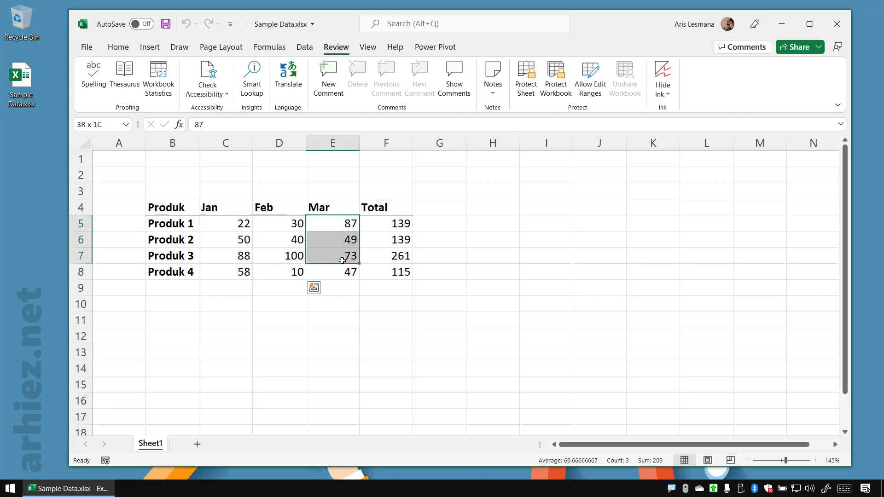
left_click(390, 223)
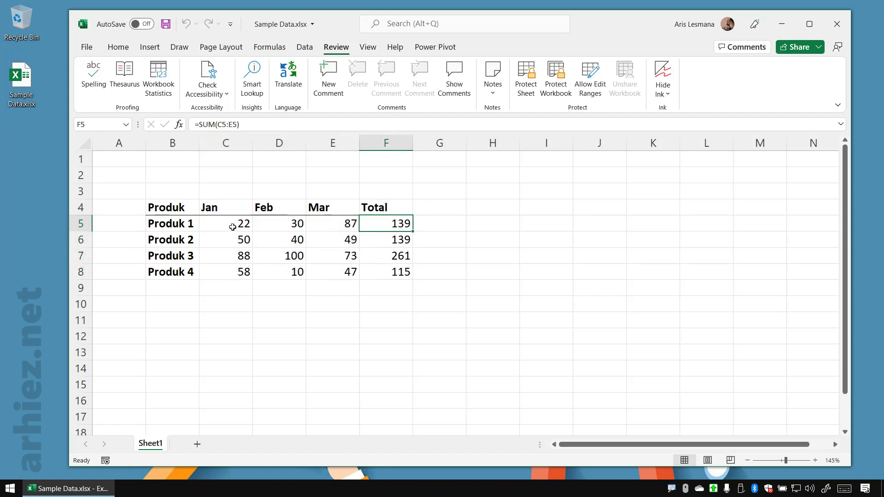
left_click_drag(233, 225, 332, 227)
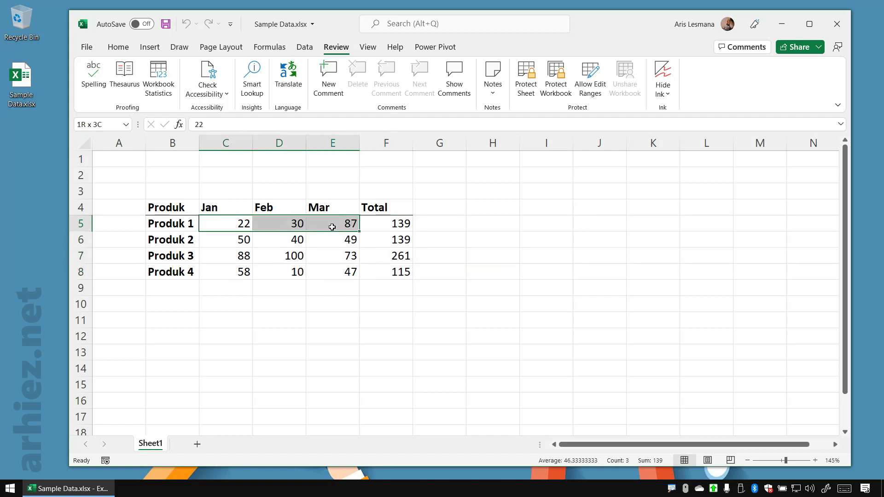
left_click(237, 236)
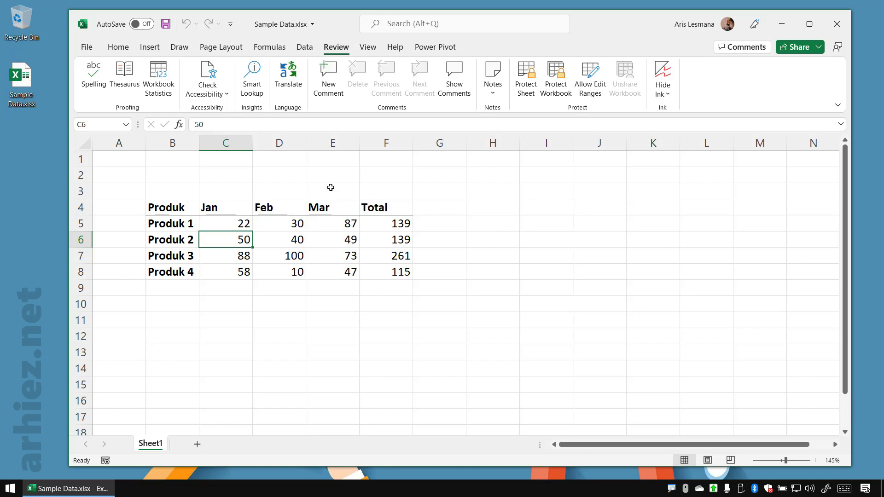
Encrypt the workbook with a password, entering the new password through the on-screen keyboard
left_click(88, 47)
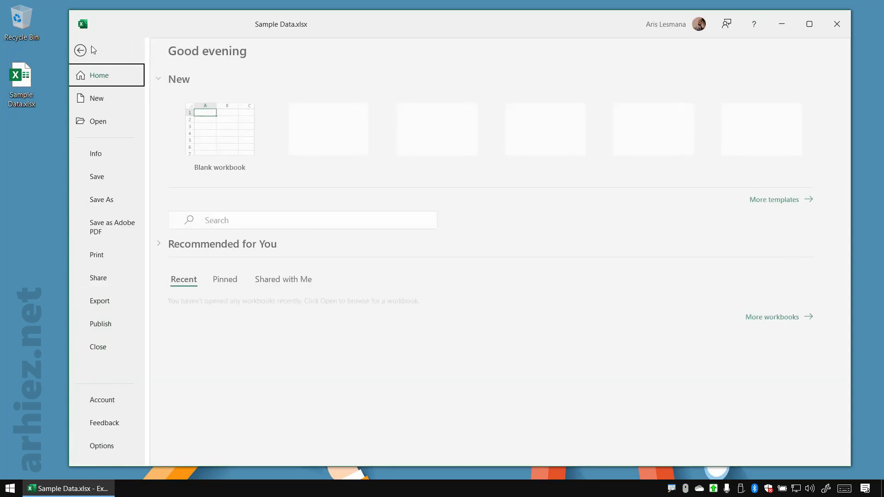
left_click(120, 154)
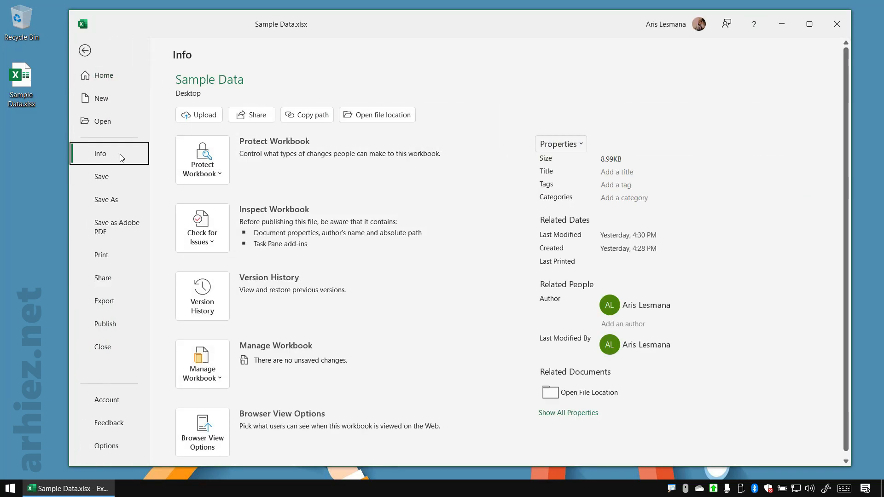
left_click(217, 174)
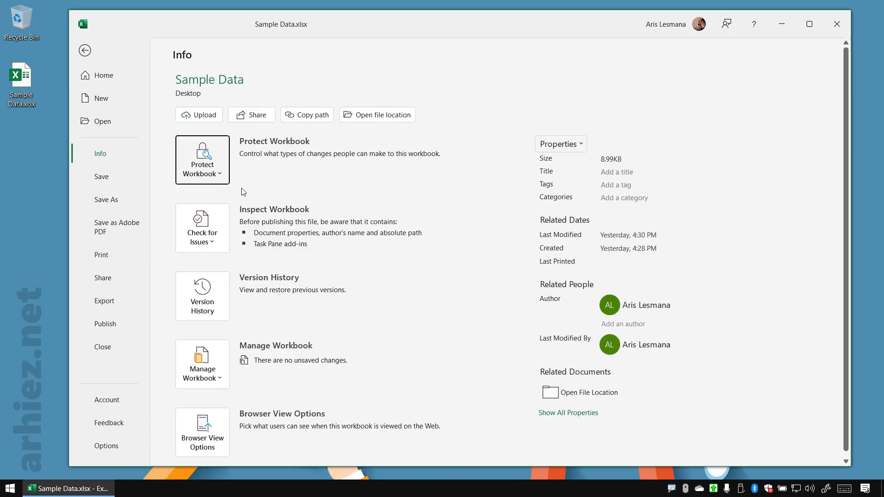
left_click(139, 105)
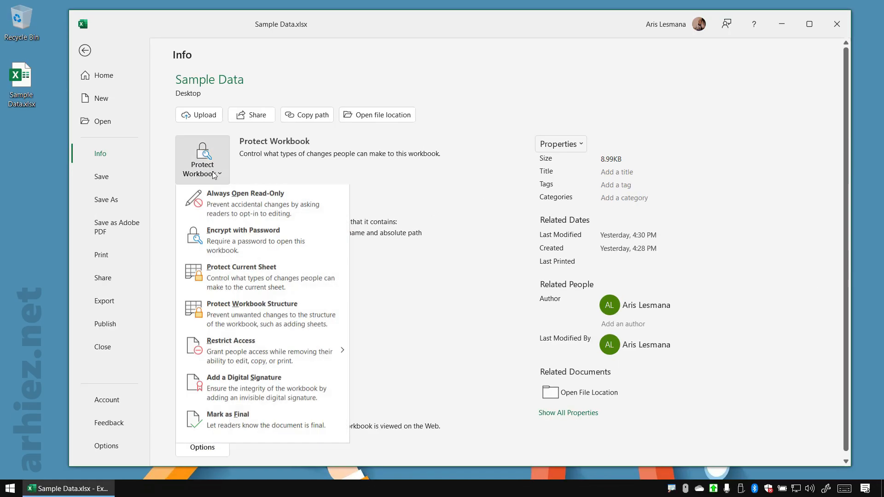
left_click(265, 240)
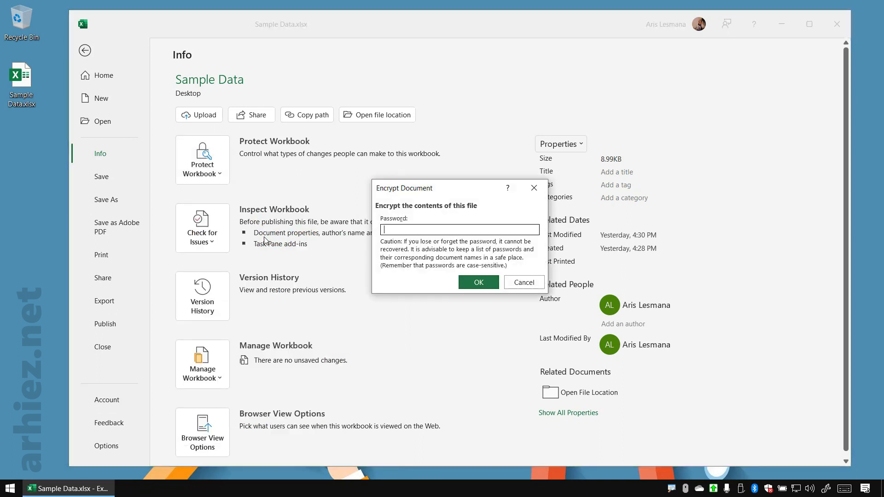
left_click_drag(439, 189, 412, 90)
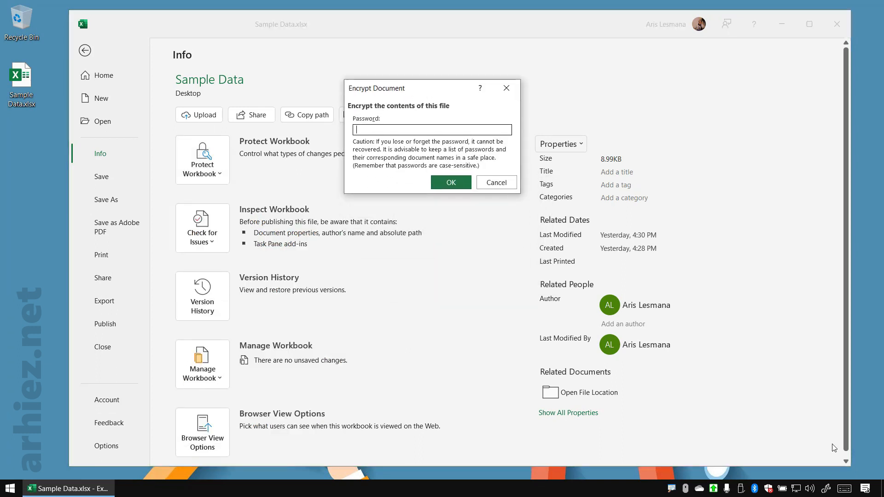
left_click(845, 489)
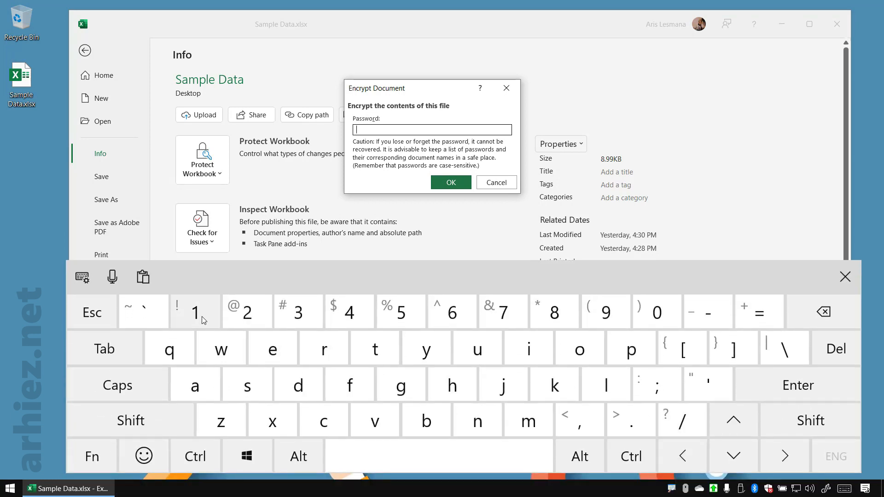
left_click(202, 318)
left_click(237, 314)
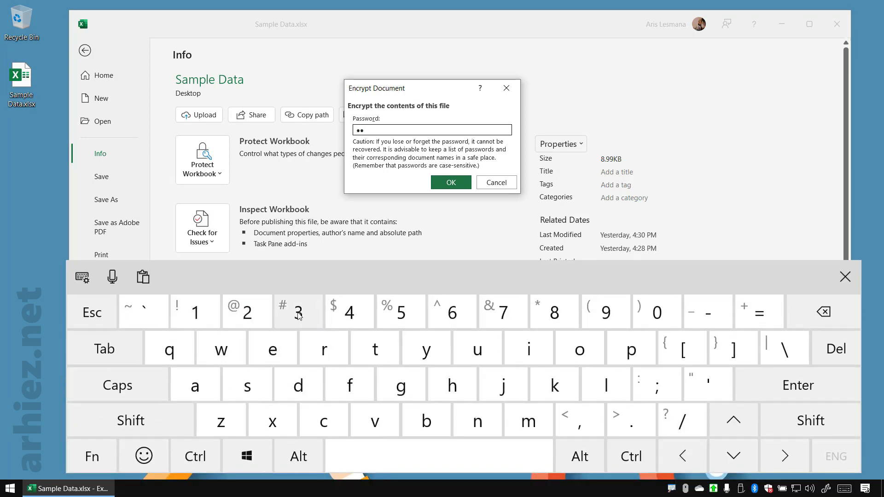
left_click(299, 316)
left_click(452, 183)
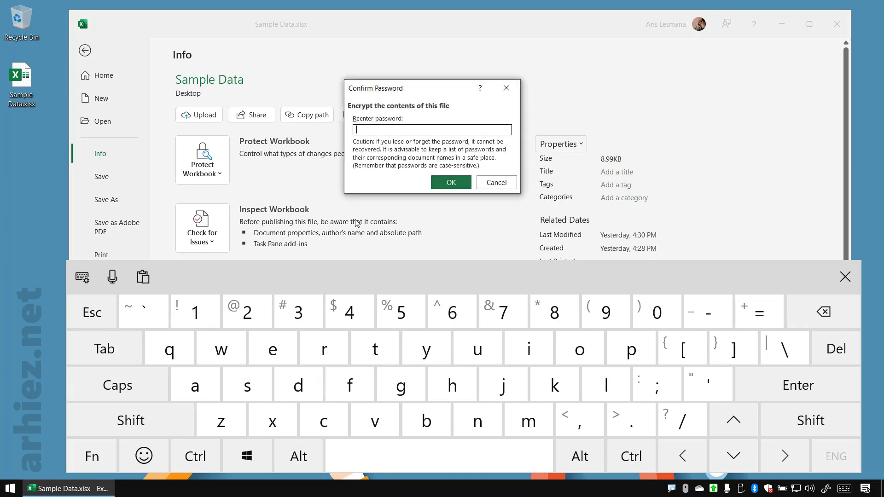
Re-enter the password to confirm the workbook encryption, and dismiss the on-screen keyboard
left_click(201, 313)
left_click(247, 313)
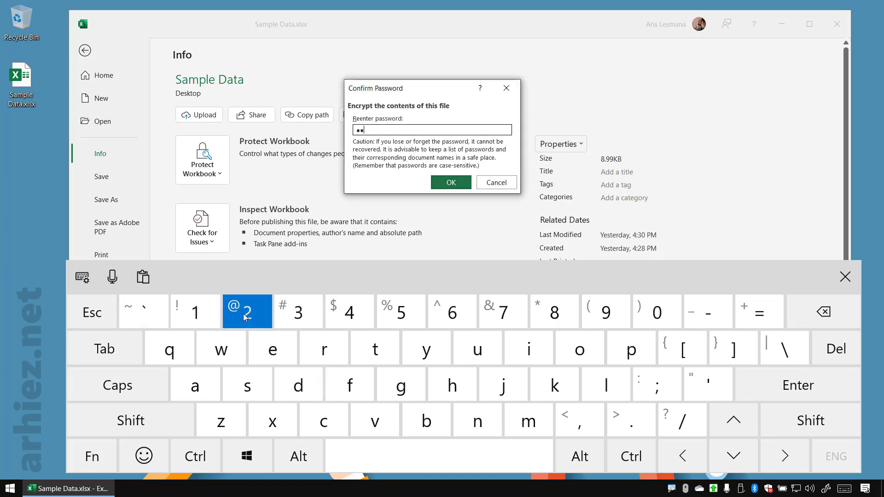
left_click(298, 313)
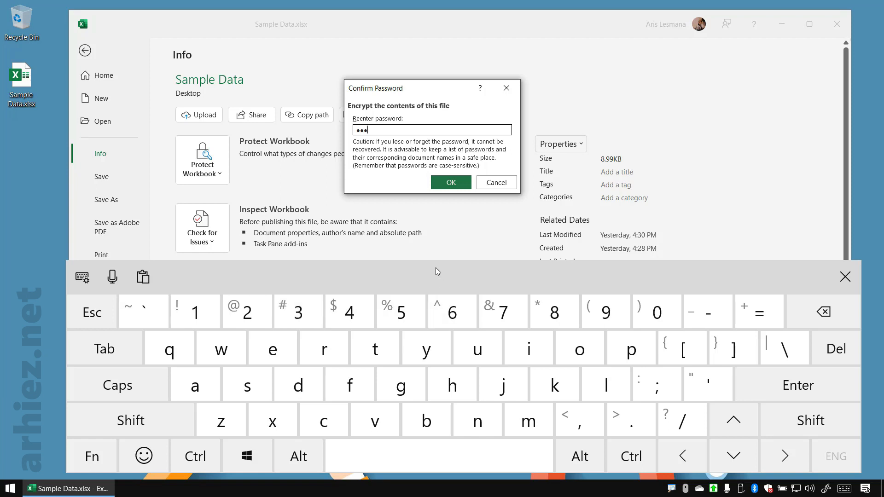
left_click(451, 183)
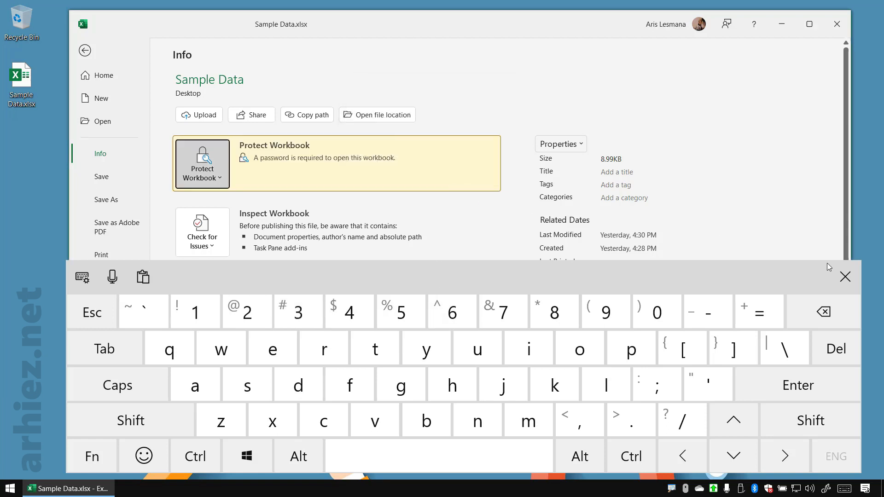
left_click(845, 276)
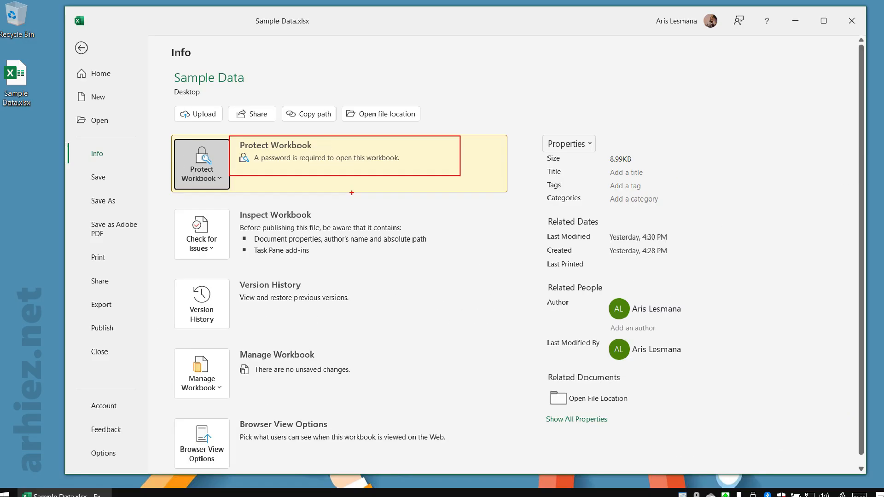
Save the password-protected workbook and close it
left_click(82, 52)
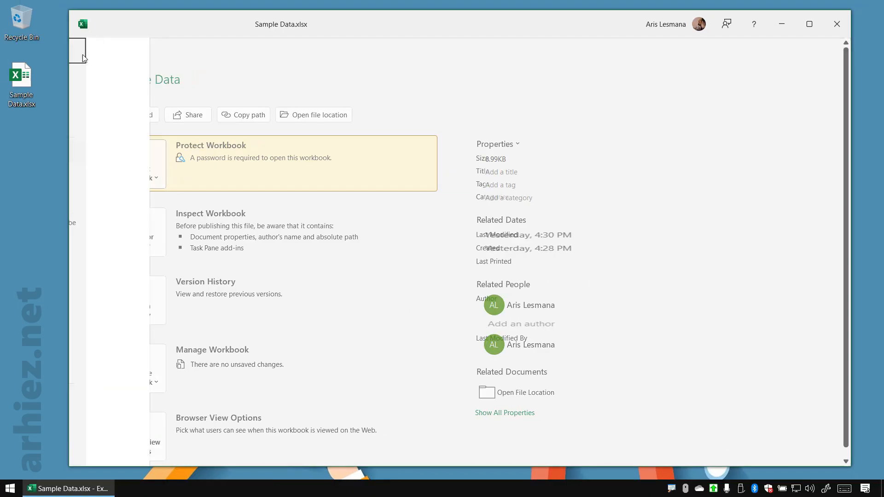
left_click(166, 24)
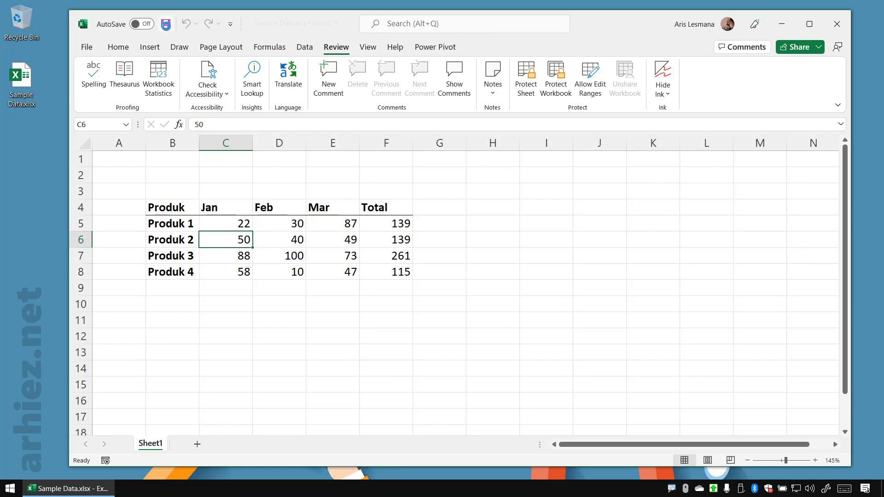
left_click(837, 24)
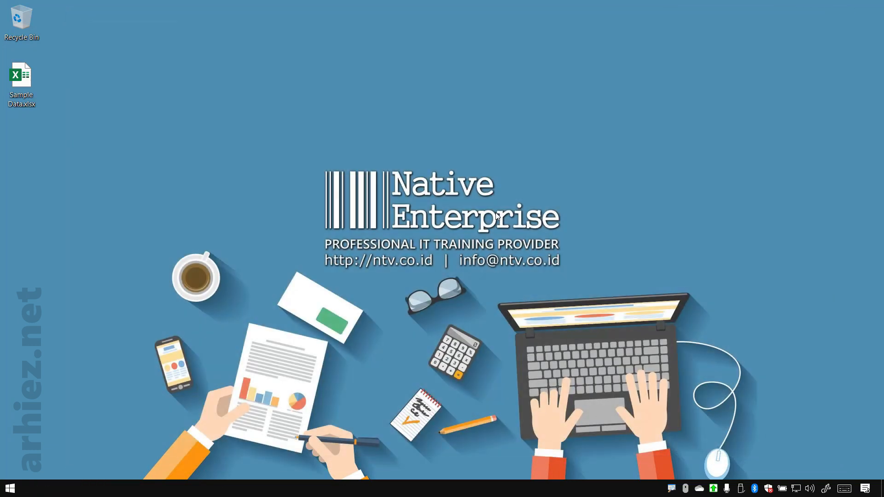
Try to open Sample Data.xlsx from the desktop with an incorrect password, and dismiss the on-screen keyboard
double_click(24, 95)
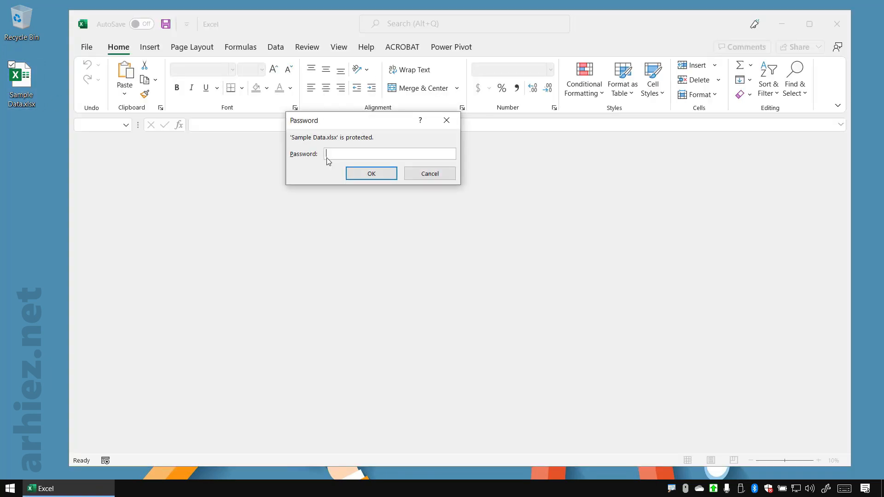
left_click_drag(378, 120, 437, 139)
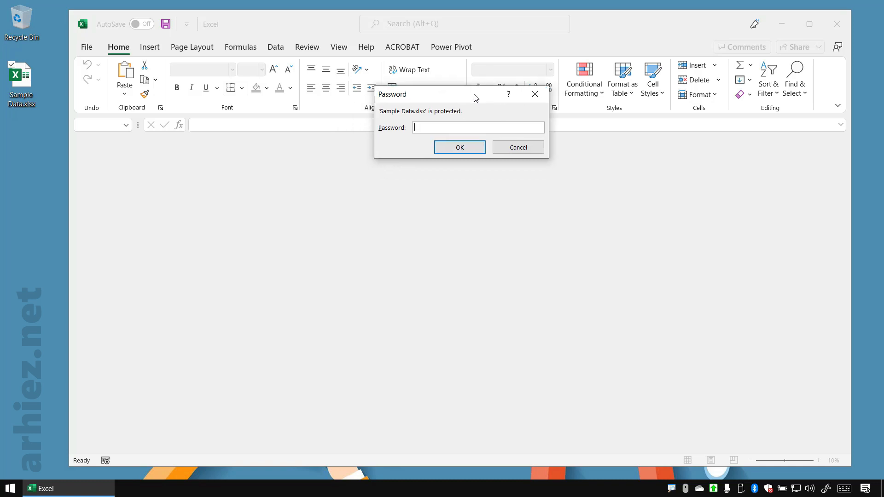
left_click_drag(445, 142, 476, 98)
left_click(844, 489)
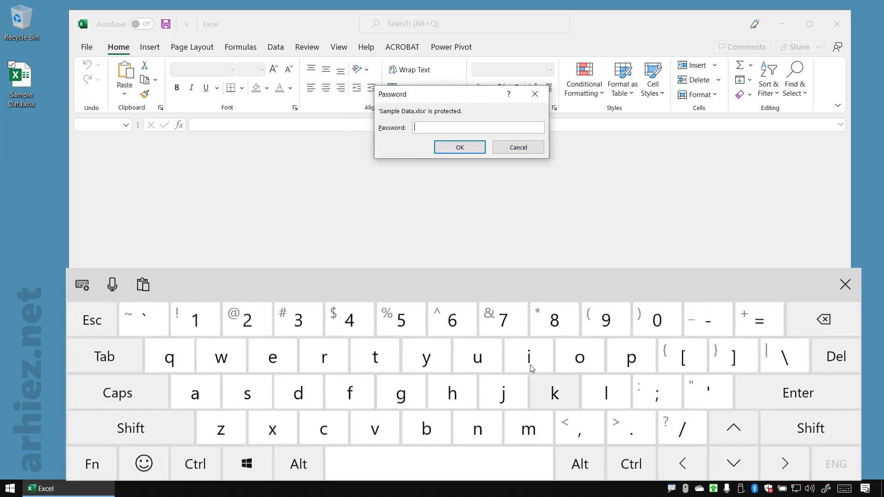
left_click(413, 313)
left_click(454, 314)
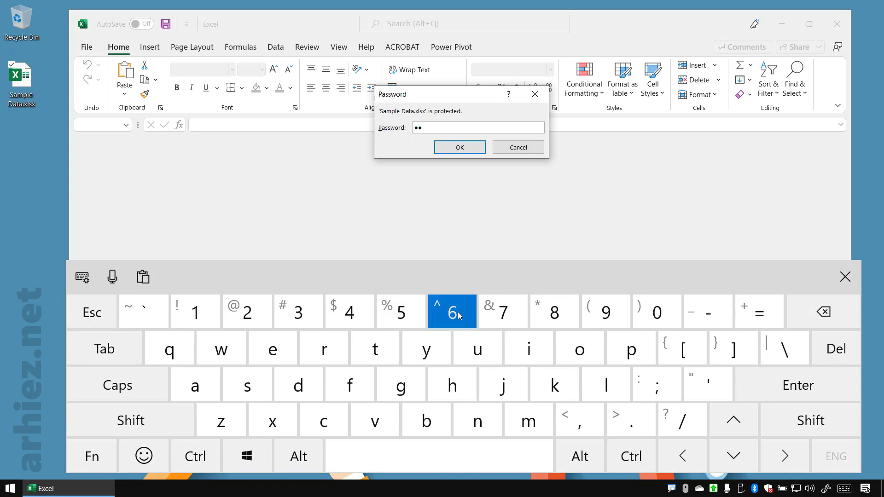
left_click(499, 316)
left_click(461, 151)
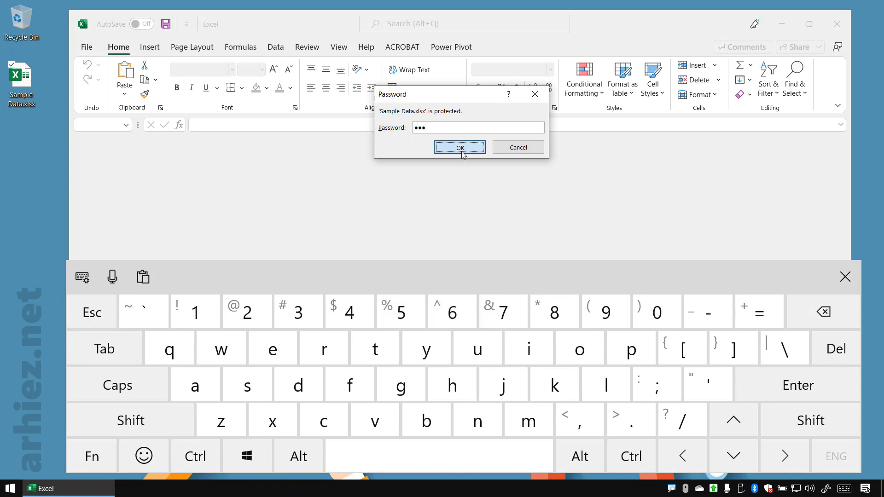
left_click(845, 277)
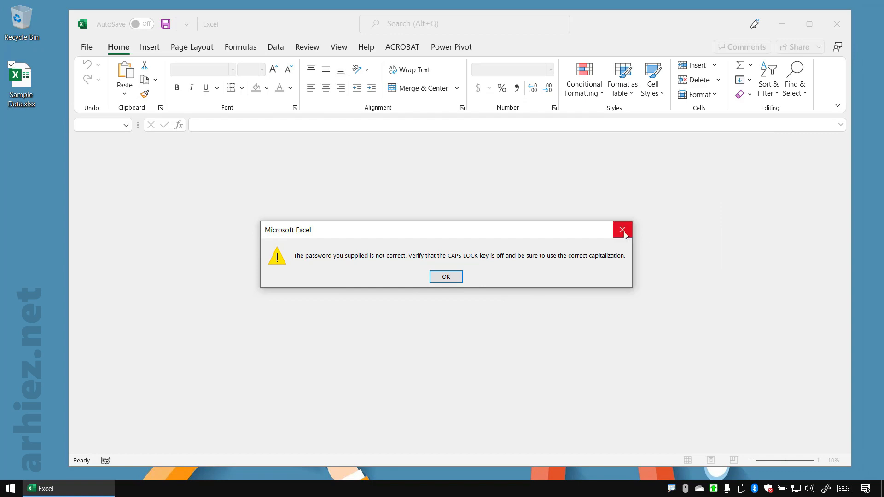
Close the empty Excel window, reopen Sample Data.xlsx from the desktop with the correct password, and dismiss the on-screen keyboard
left_click(625, 232)
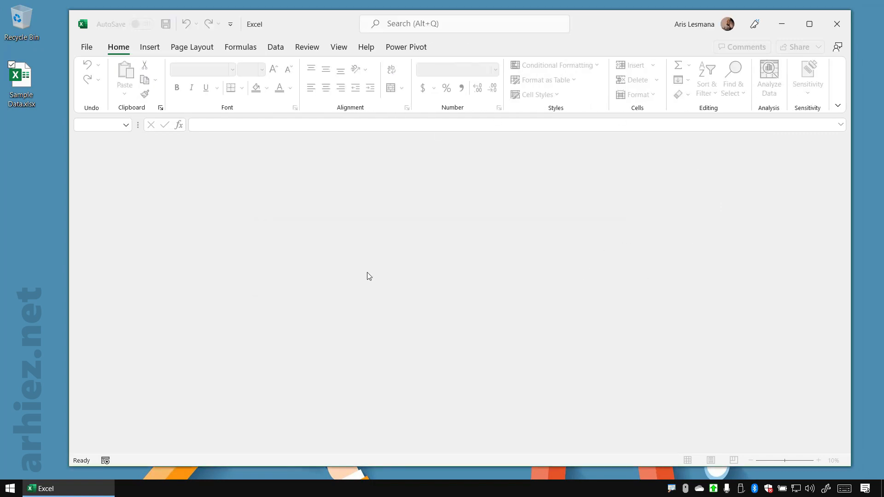
left_click(837, 24)
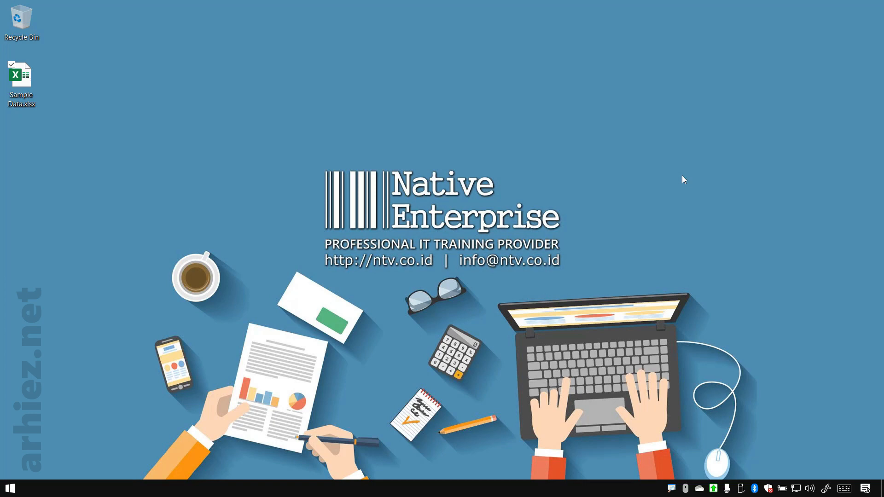
double_click(24, 99)
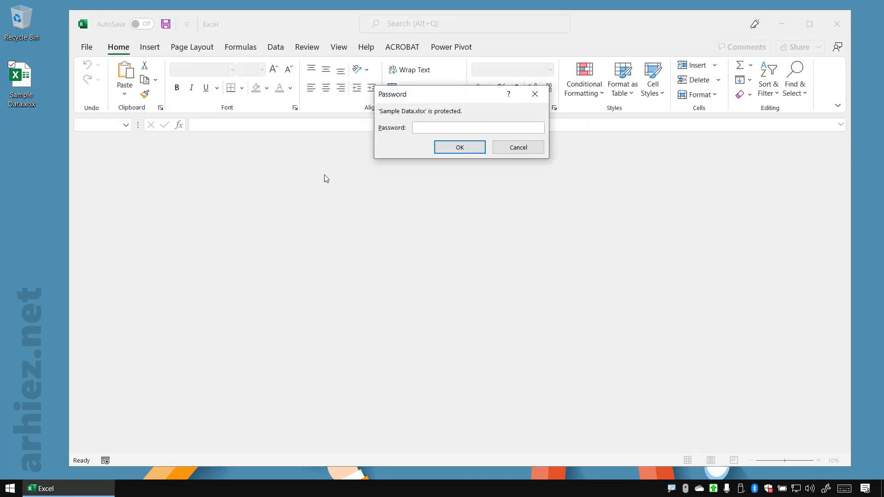
left_click(846, 488)
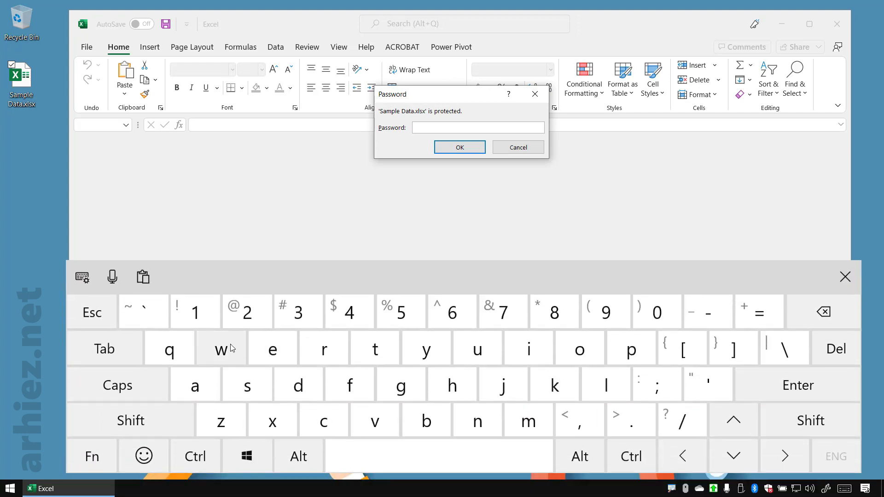
left_click(207, 318)
left_click(249, 318)
left_click(306, 316)
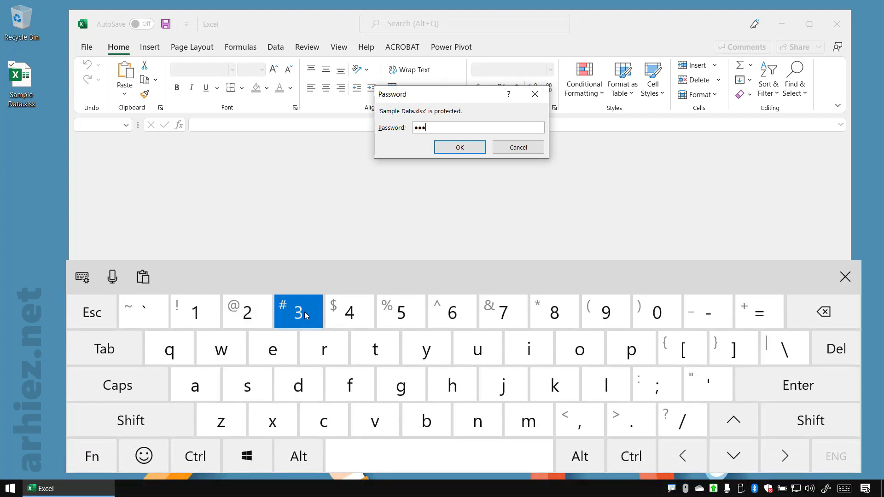
left_click(464, 147)
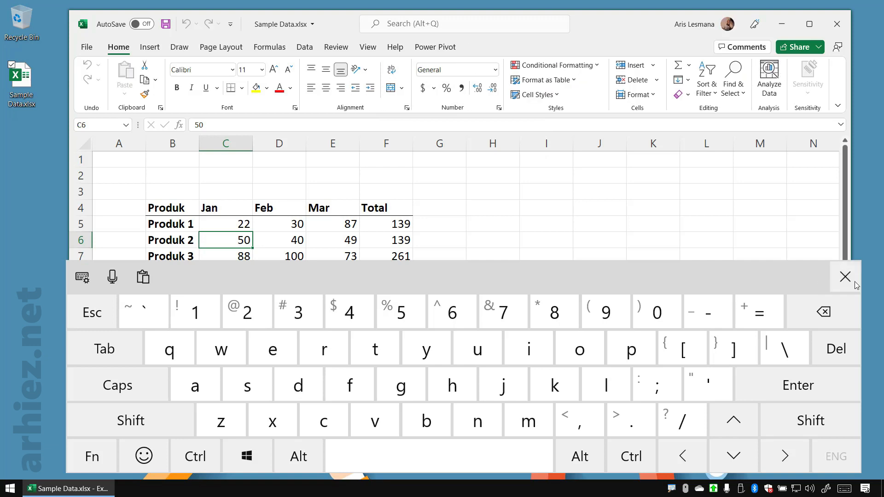
left_click(855, 285)
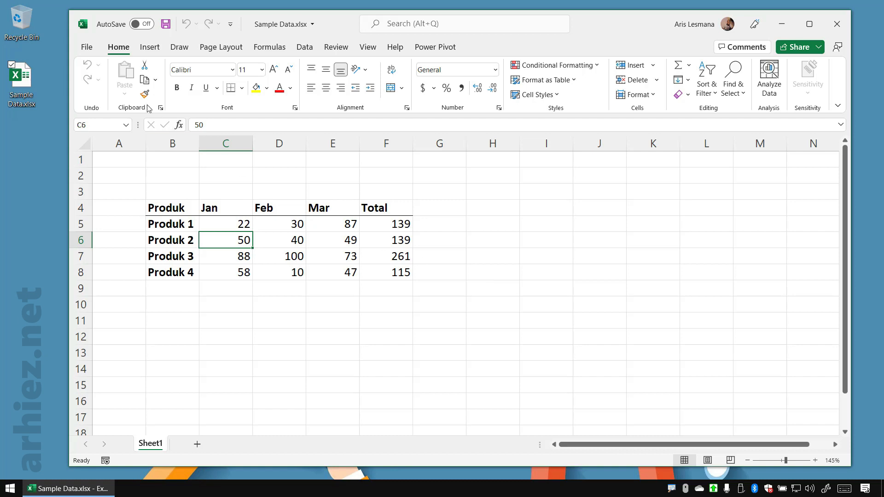
Remove the workbook's password encryption by clearing its password field
left_click(87, 48)
left_click(115, 155)
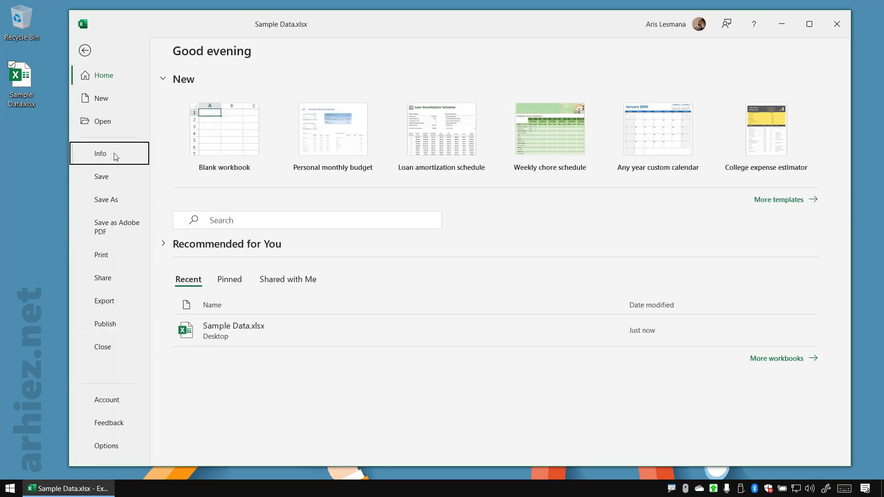
left_click(215, 179)
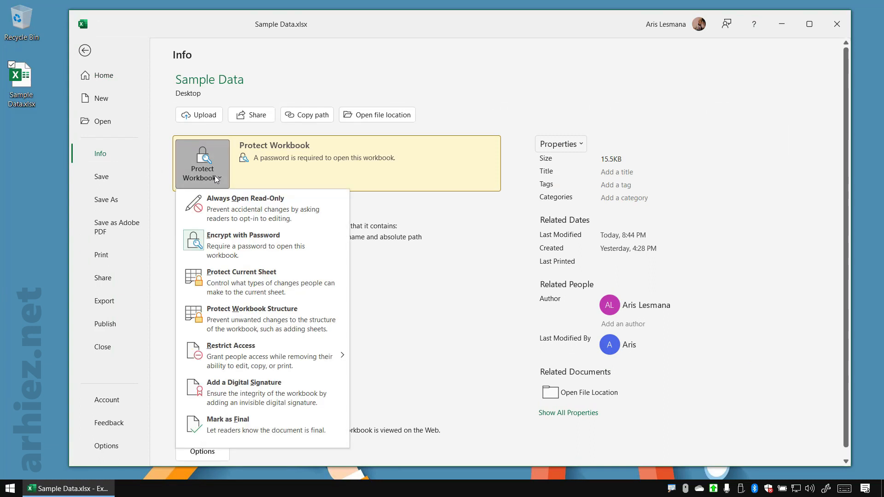
left_click(293, 251)
type("123")
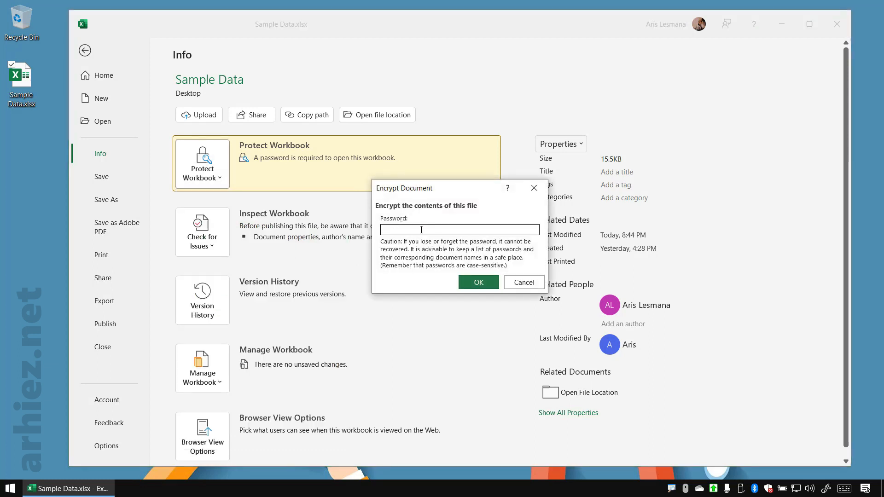
left_click(481, 283)
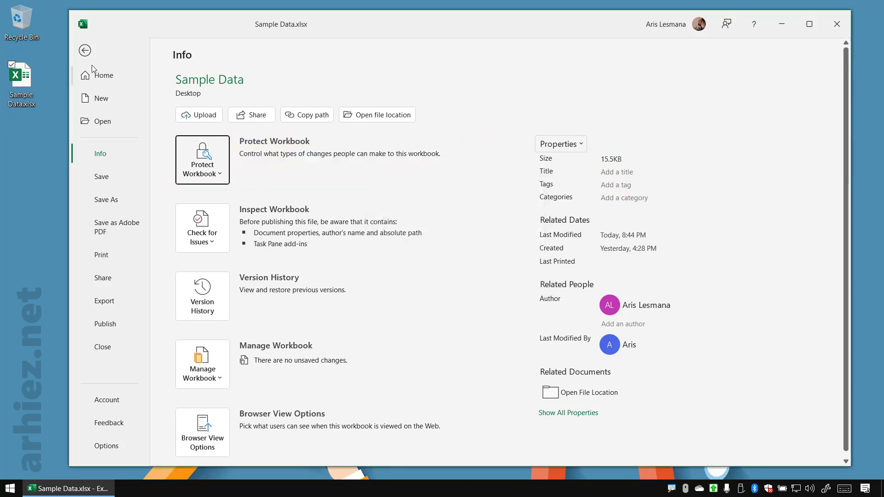
Return to the worksheet, save the workbook, and select cell G3
left_click(88, 51)
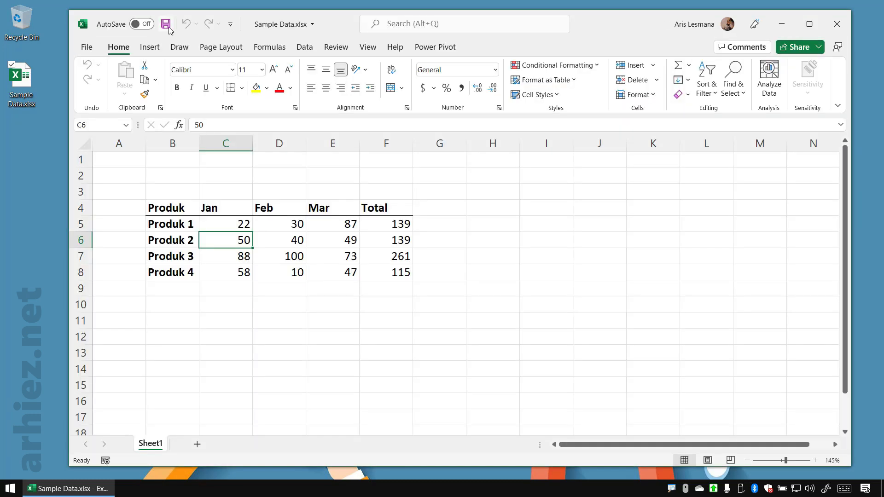
left_click(169, 27)
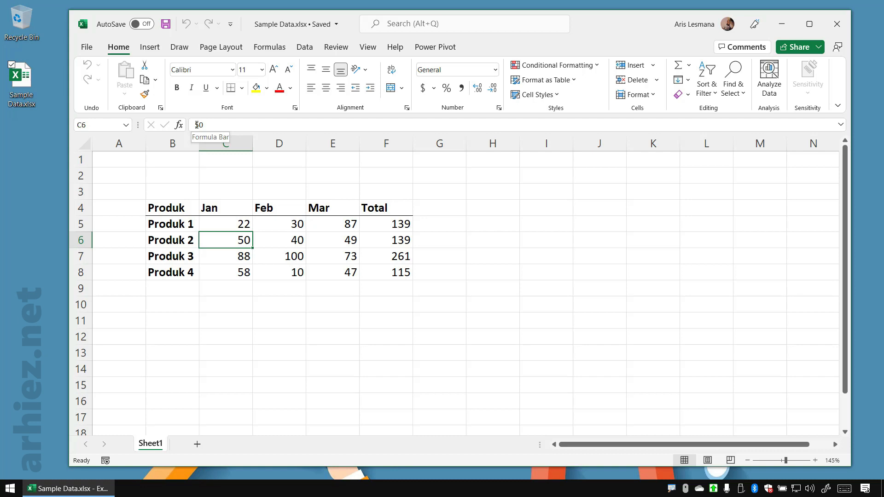
left_click(440, 193)
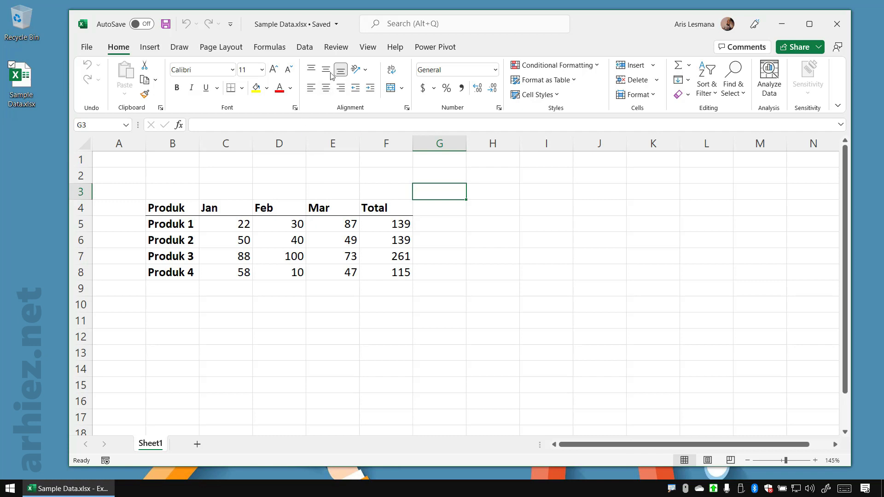
Protect the workbook structure with a password, entering it through the on-screen keyboard
left_click(336, 48)
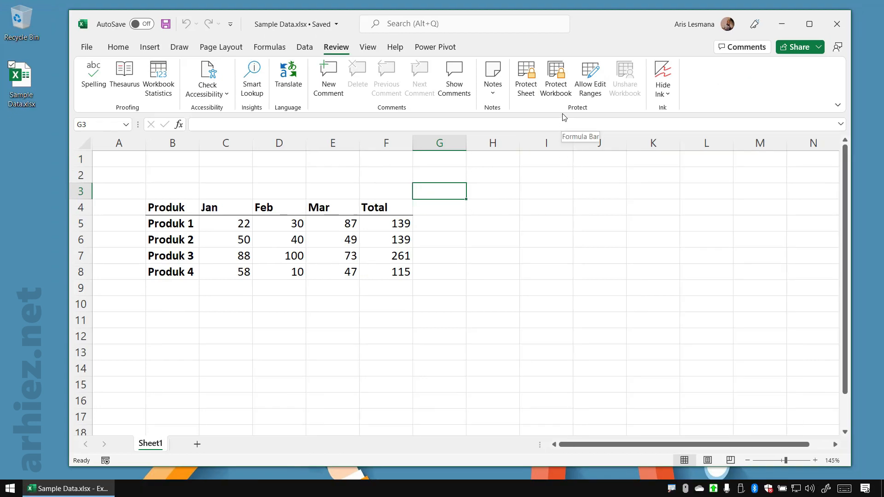
left_click(564, 91)
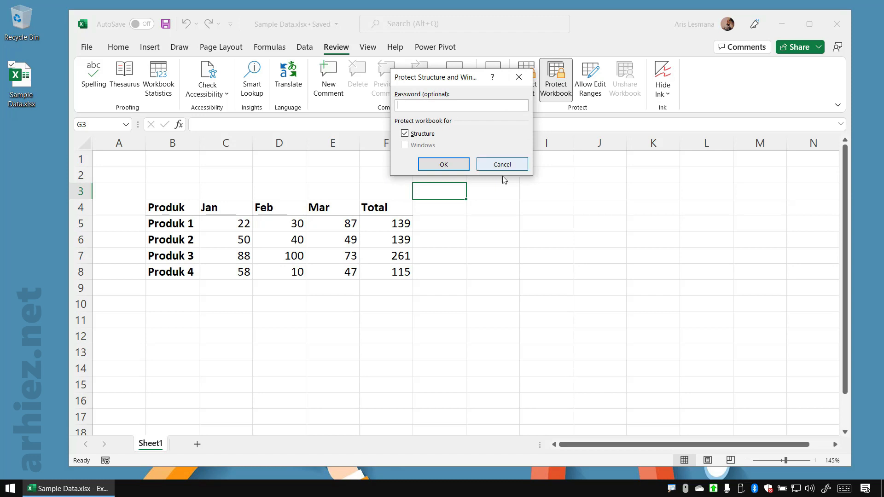
left_click(845, 489)
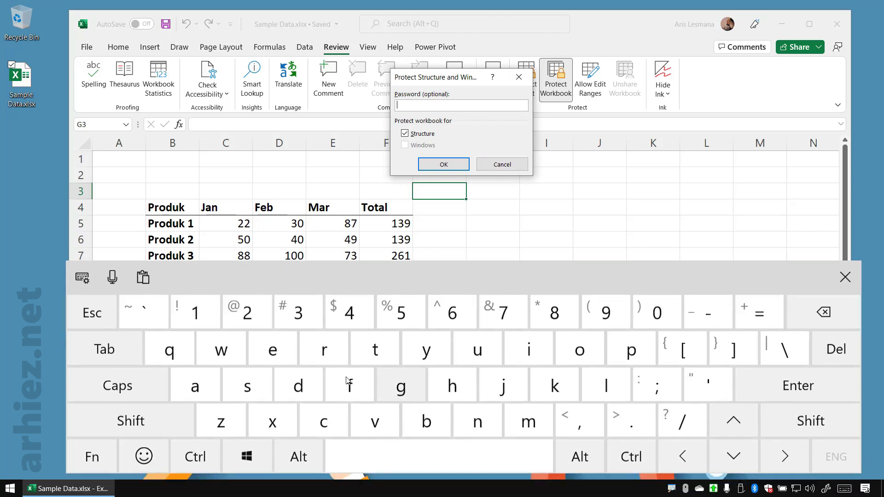
left_click(197, 314)
left_click(248, 313)
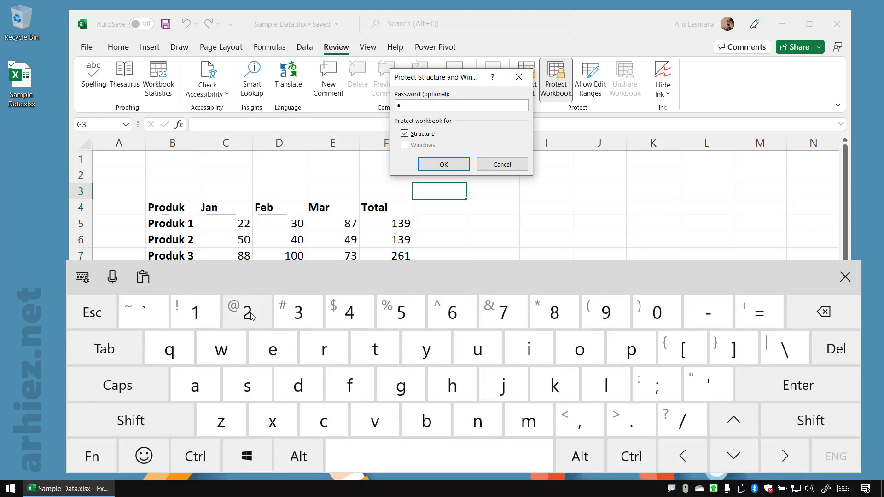
left_click(298, 314)
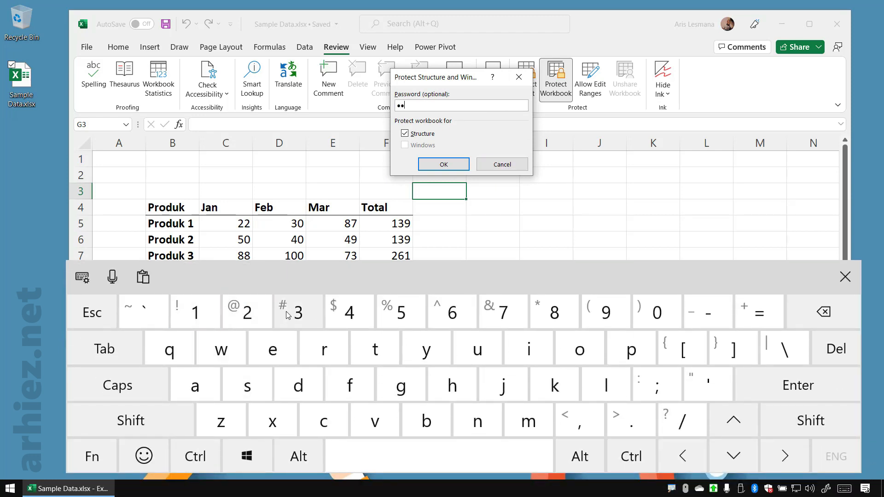
left_click(446, 165)
Re-enter the password to confirm the workbook structure protection, and dismiss the on-screen keyboard
left_click(197, 314)
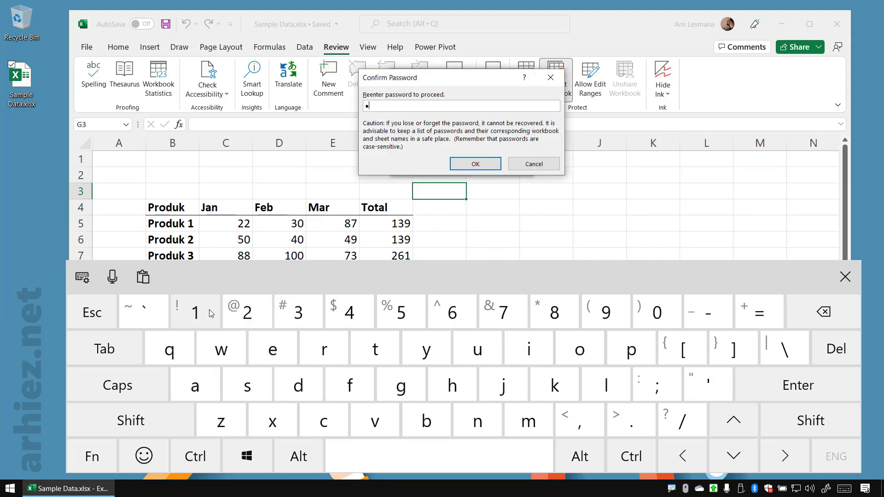
left_click(247, 313)
left_click(298, 314)
left_click(474, 166)
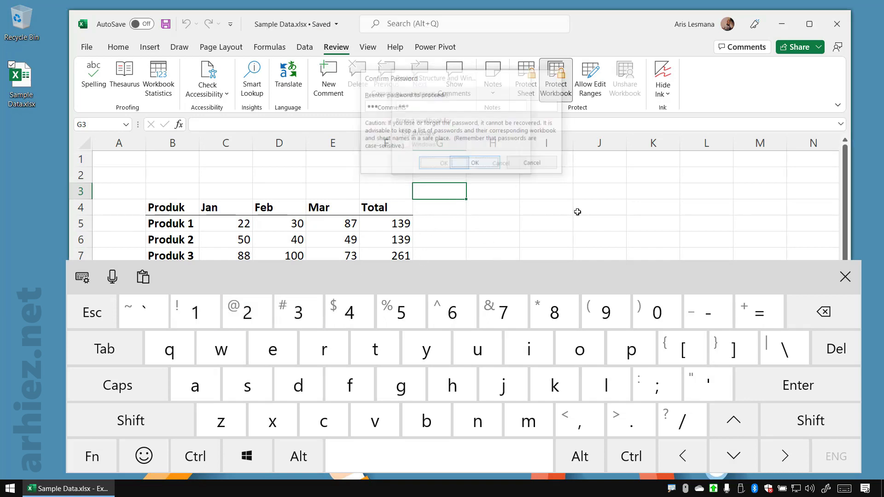
left_click(845, 276)
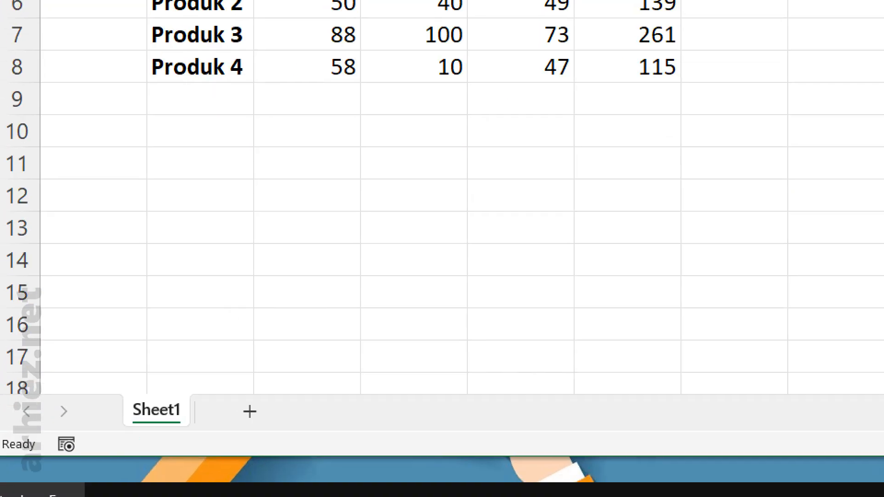
Examine which sheet commands are available for Sheet1 while the workbook structure is protected
left_click_drag(118, 378, 223, 429)
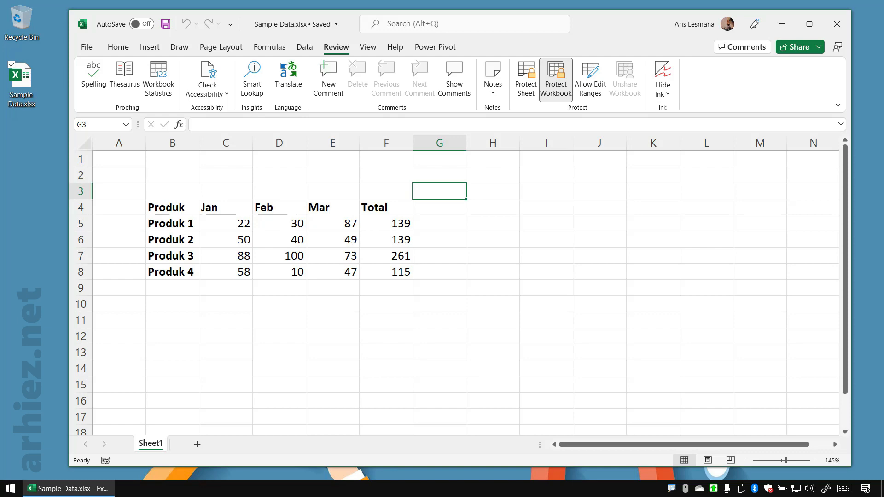
right_click(158, 449)
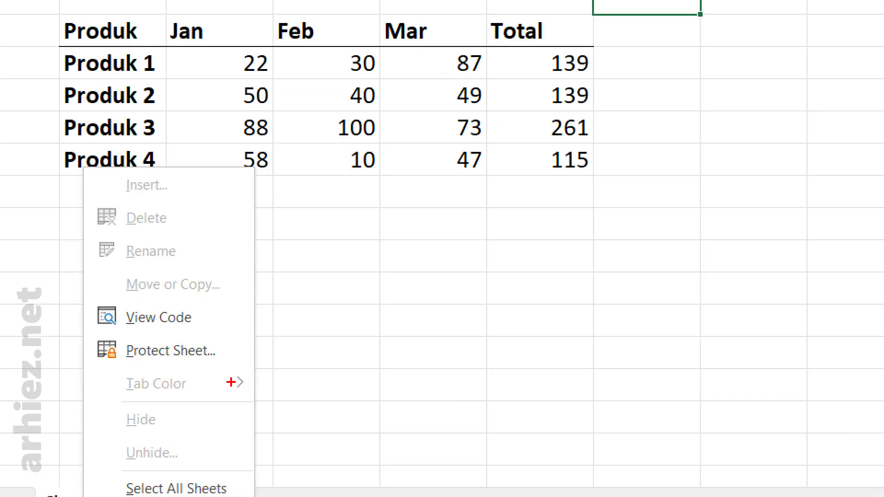
left_click_drag(95, 161, 282, 303)
key("Escape")
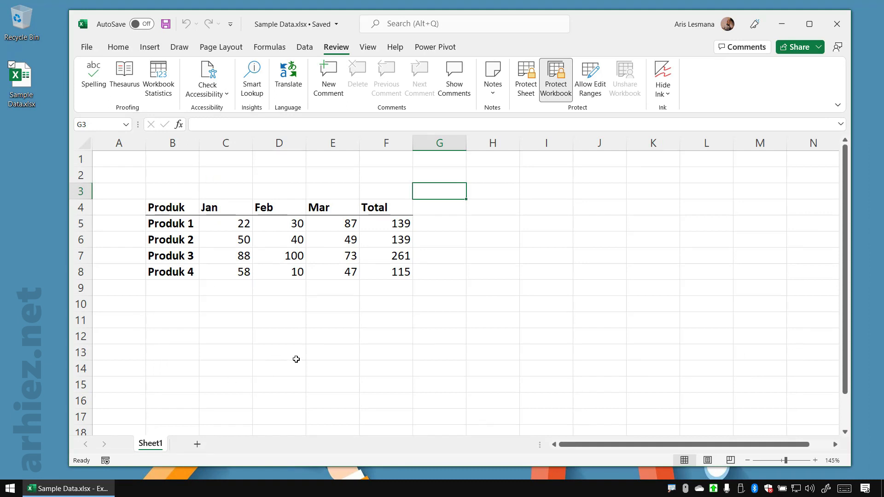
Try to rename Sheet1 in the protected workbook, and dismiss the resulting message
double_click(157, 445)
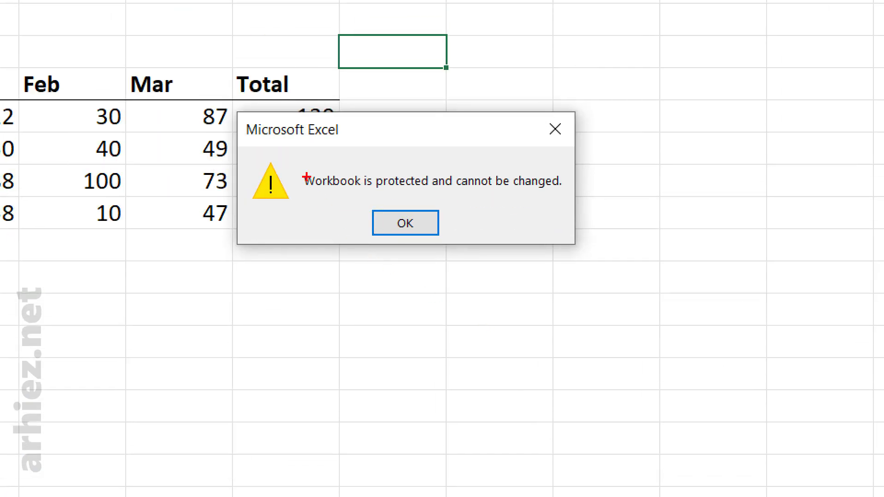
left_click_drag(270, 110, 546, 153)
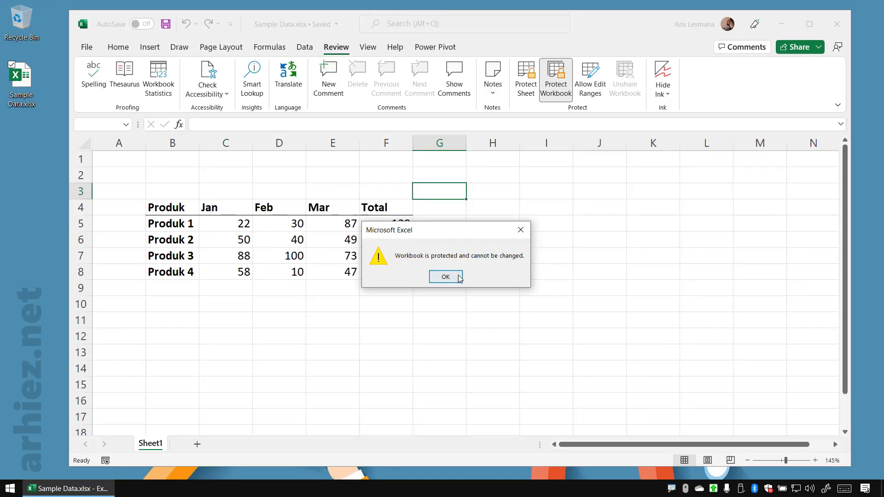
left_click(454, 278)
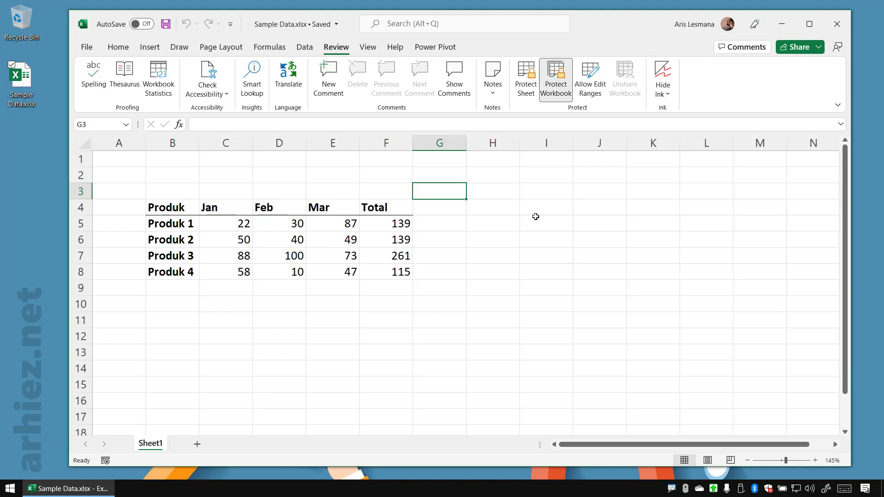
Unprotect the workbook structure by entering its password through the on-screen keyboard, and dismiss the keyboard
left_click(557, 93)
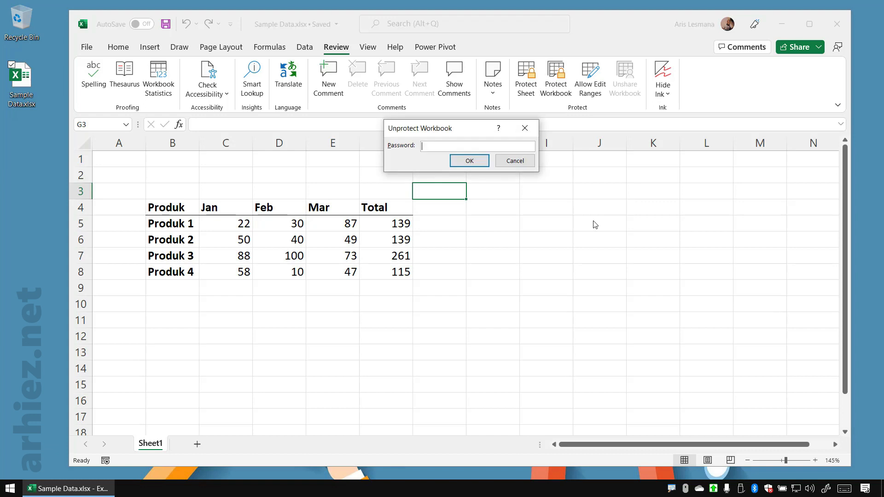
left_click(844, 488)
left_click(197, 313)
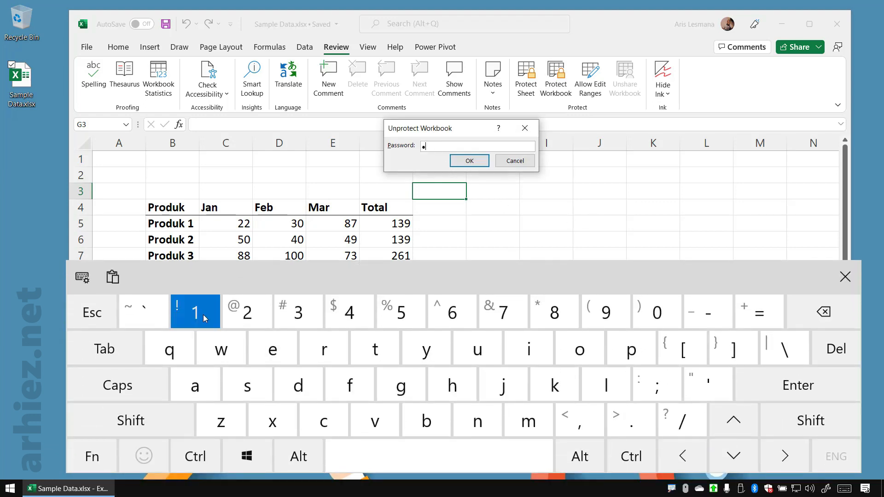
left_click(239, 313)
left_click(312, 315)
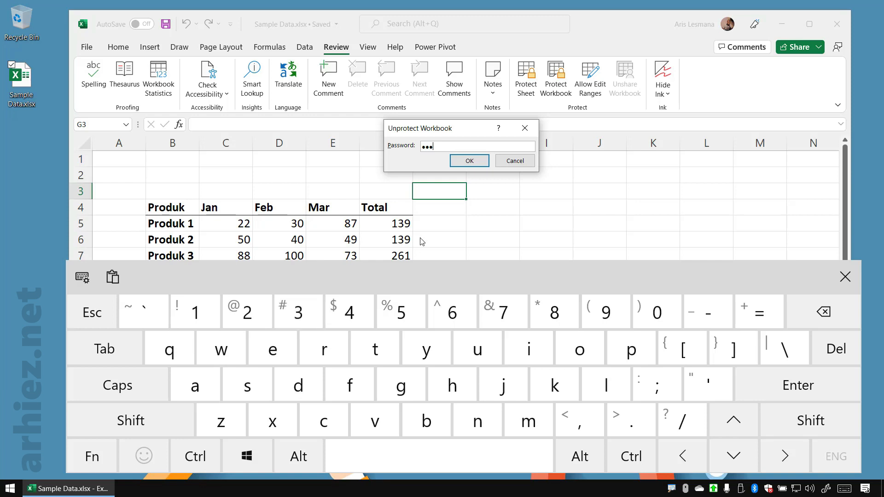
left_click(470, 161)
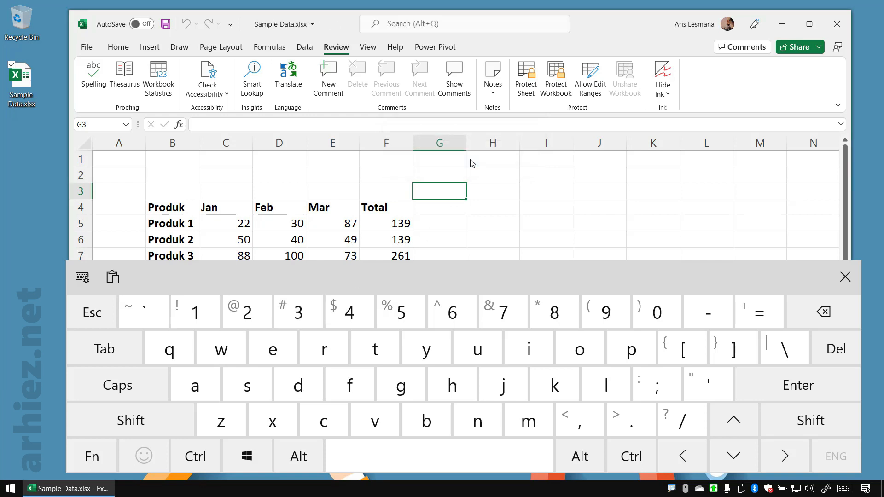
left_click(845, 277)
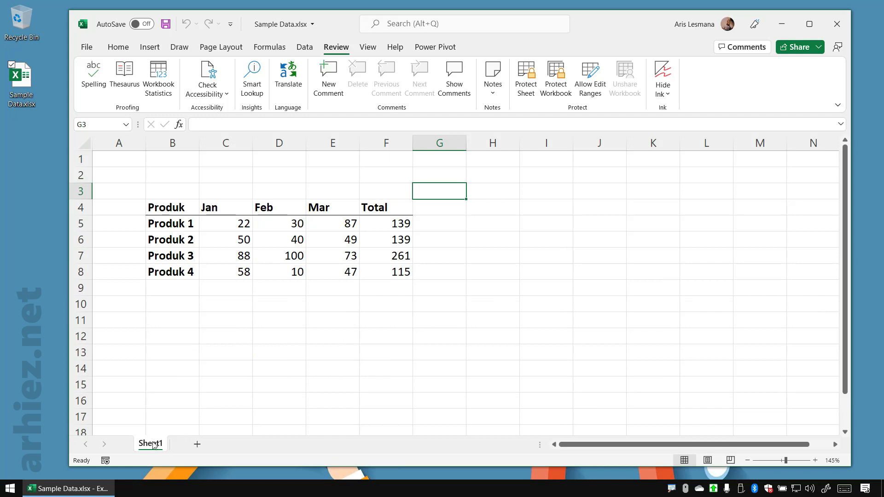
Add two new worksheets after Sheet1 in the unprotected workbook
left_click(197, 445)
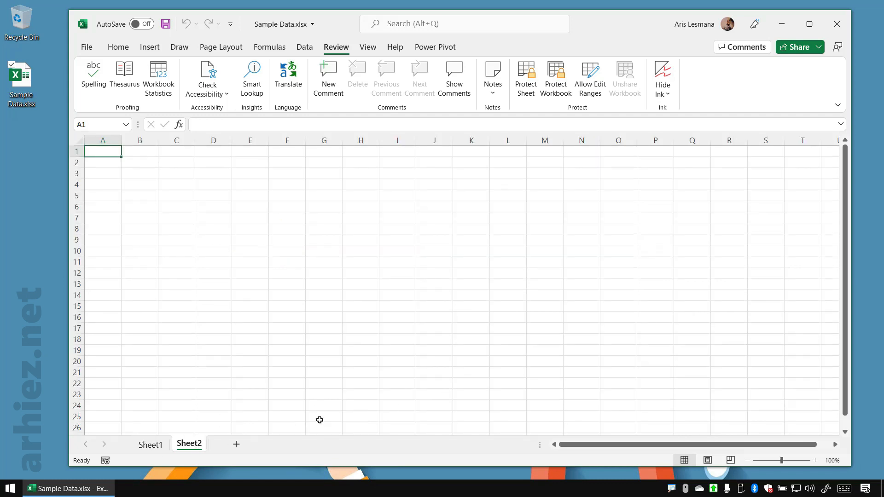
left_click(237, 445)
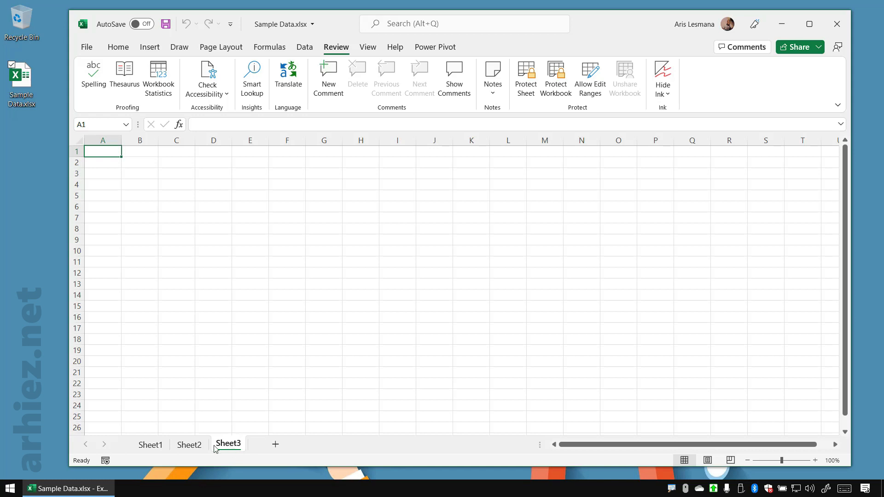
left_click(199, 446)
left_click(230, 446)
Delete the added worksheets Sheet3 and Sheet2, leaving Sheet1 active
right_click(230, 446)
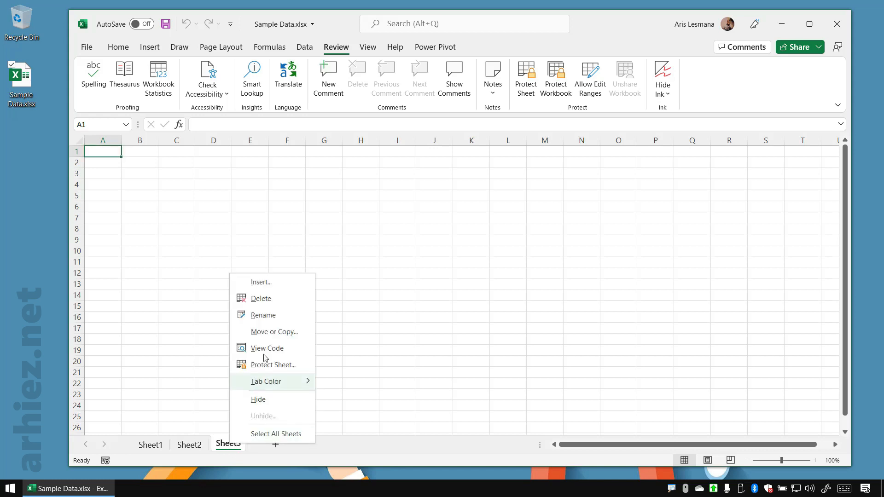
left_click(272, 300)
right_click(189, 444)
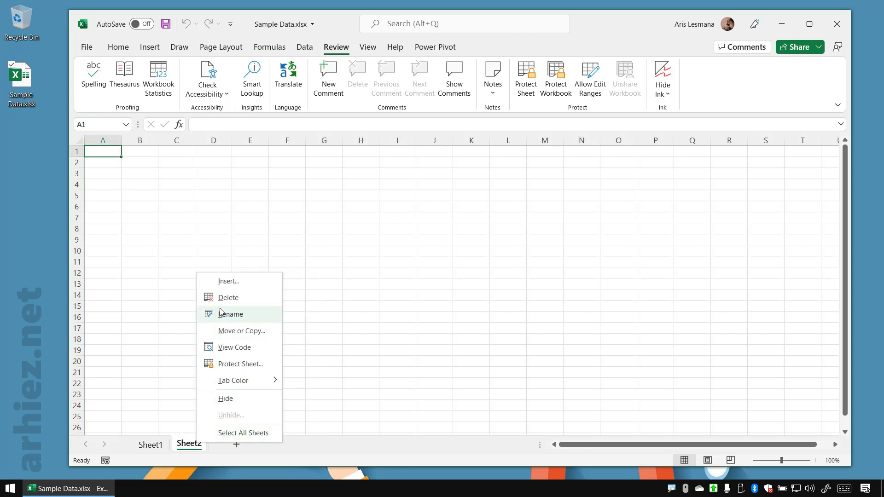
left_click(214, 296)
left_click(238, 311)
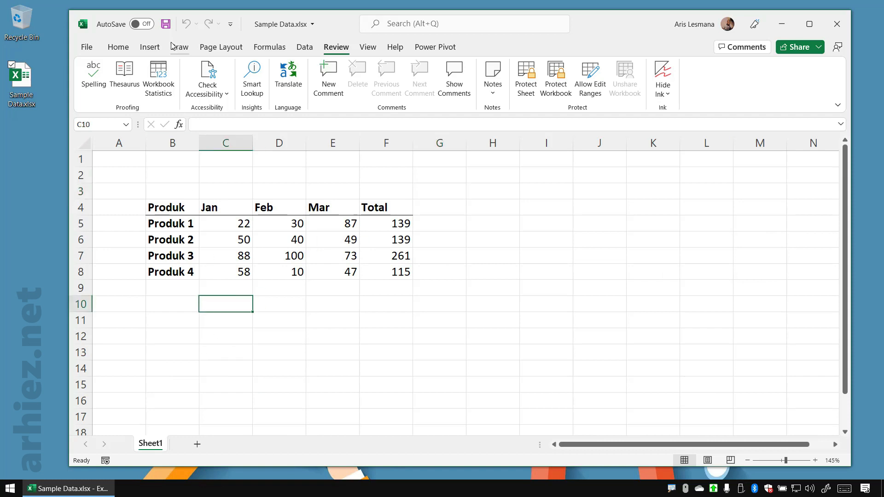
Save the workbook without structure protection
left_click(165, 26)
left_click(508, 258)
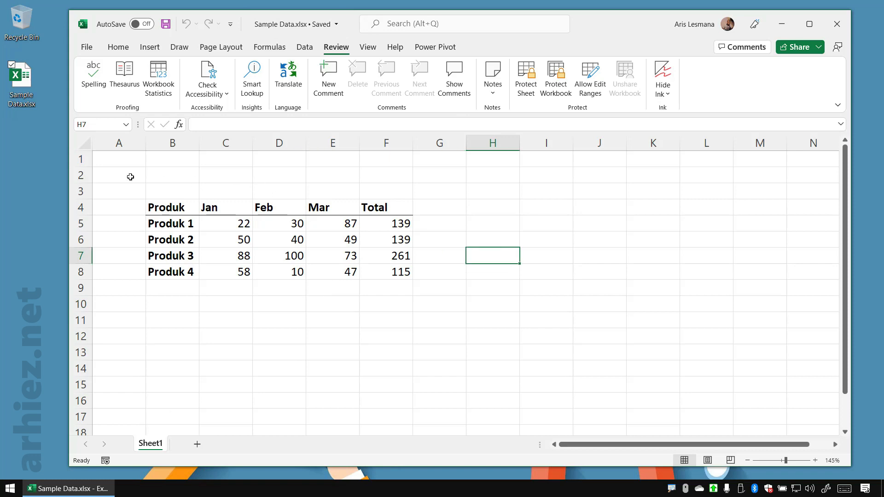
left_click_drag(115, 165, 561, 347)
left_click(644, 291)
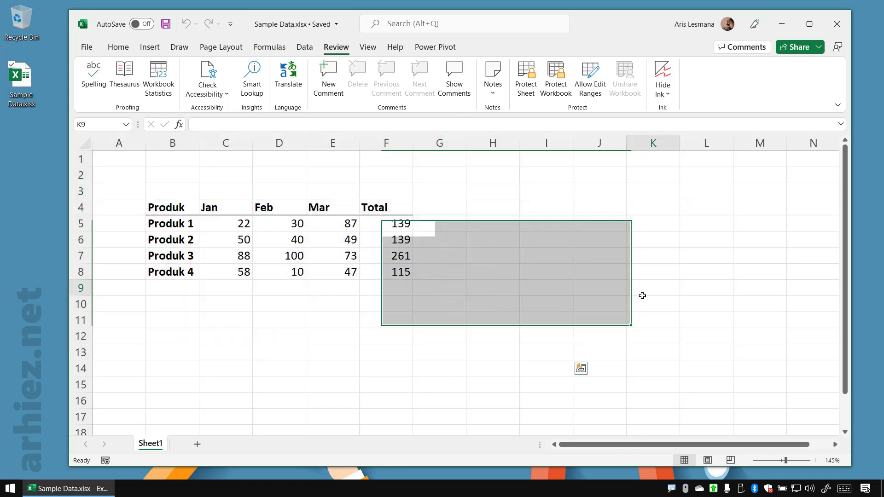
left_click(498, 244)
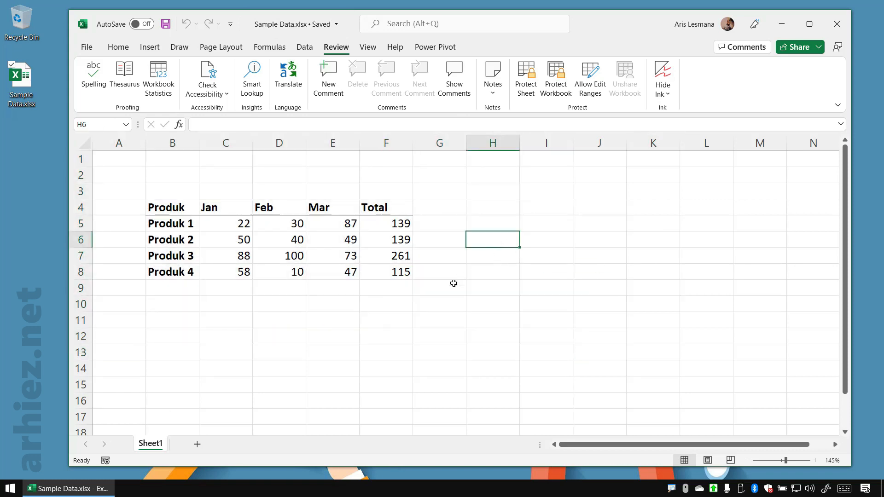
left_click(376, 290)
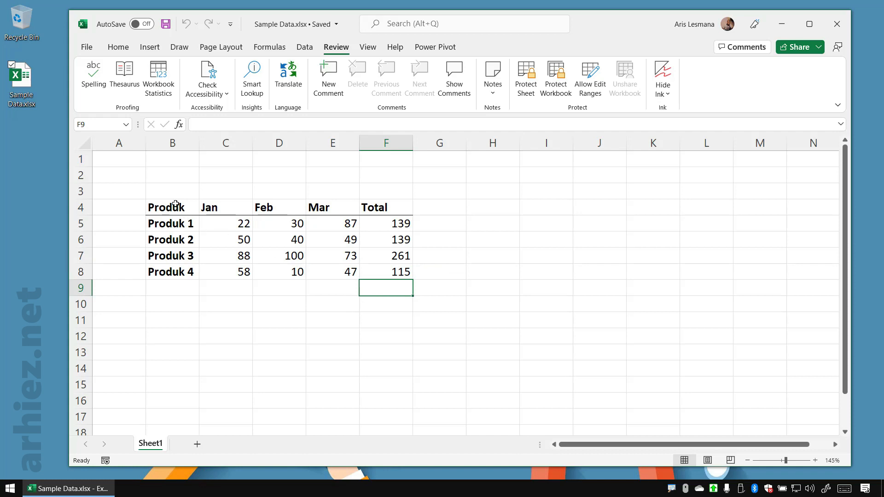
left_click_drag(168, 187, 436, 292)
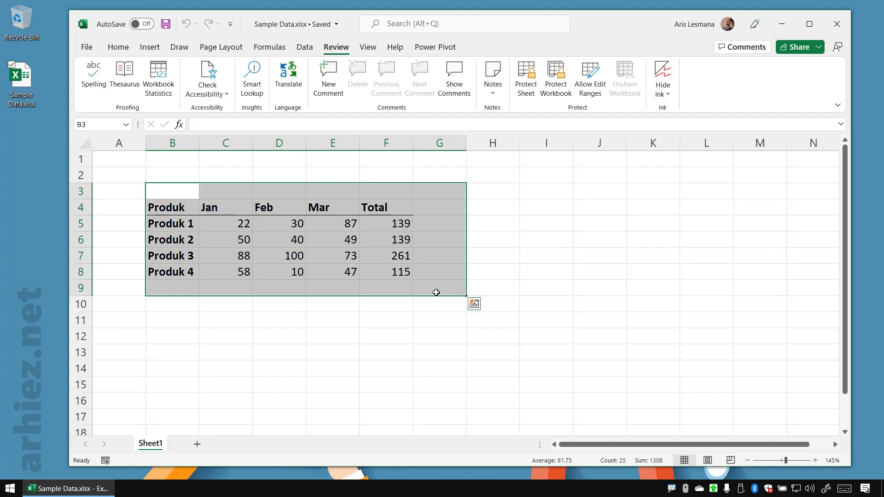
left_click(531, 274)
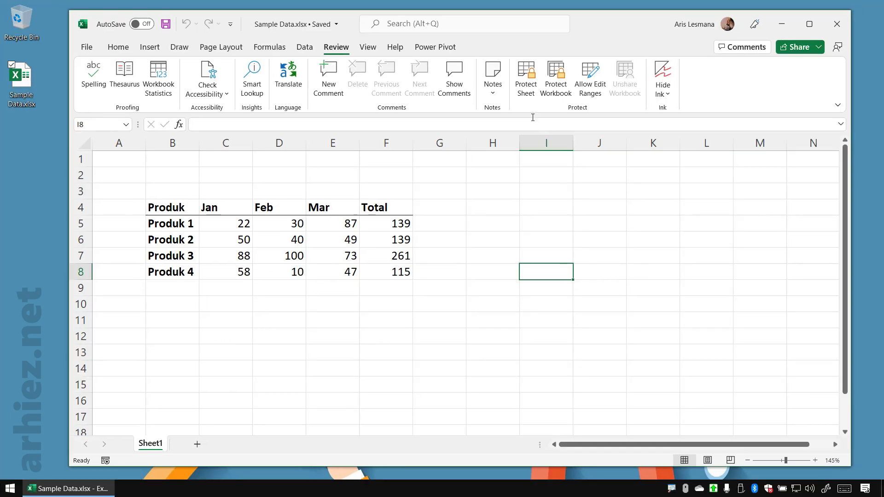
Protect Sheet1 with a password entered on the on-screen keyboard, allowing only the selection of locked and unlocked cells
left_click(526, 88)
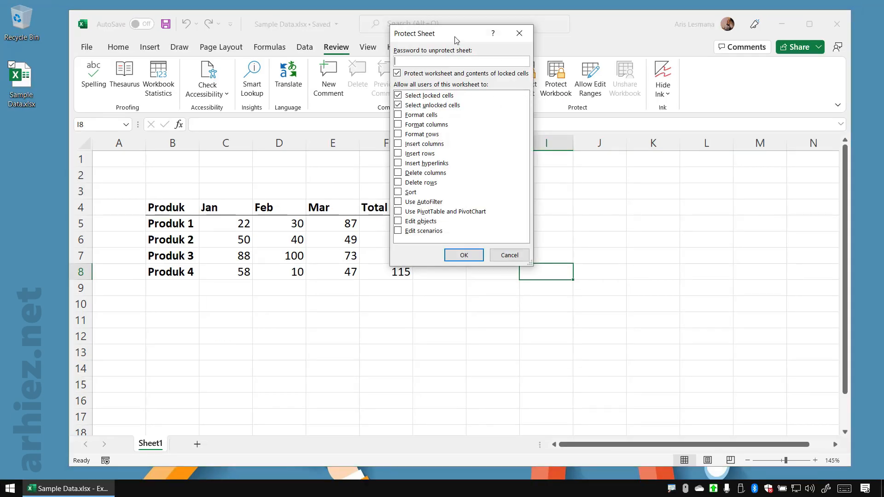
left_click_drag(455, 40, 443, 47)
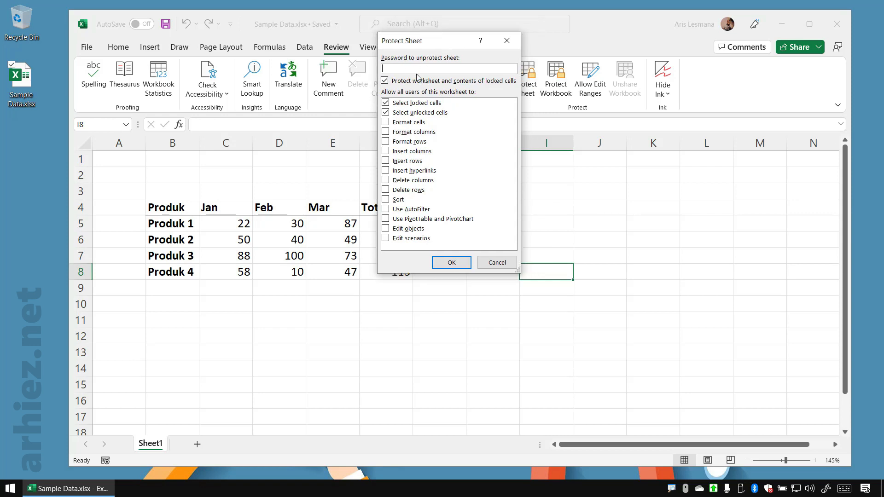
left_click(845, 489)
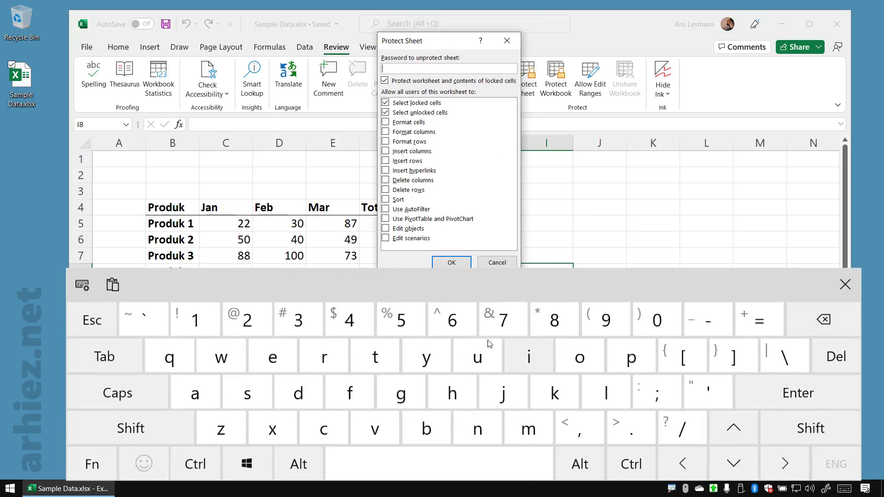
left_click(250, 317)
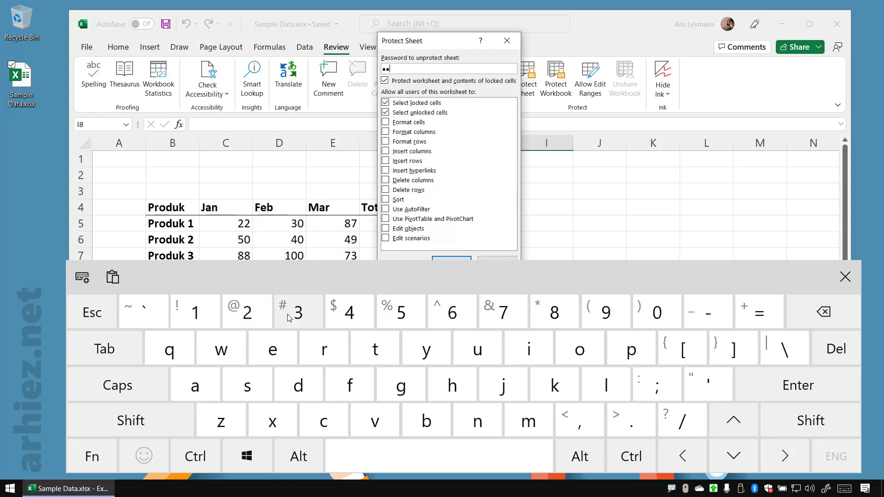
left_click(305, 317)
left_click(845, 277)
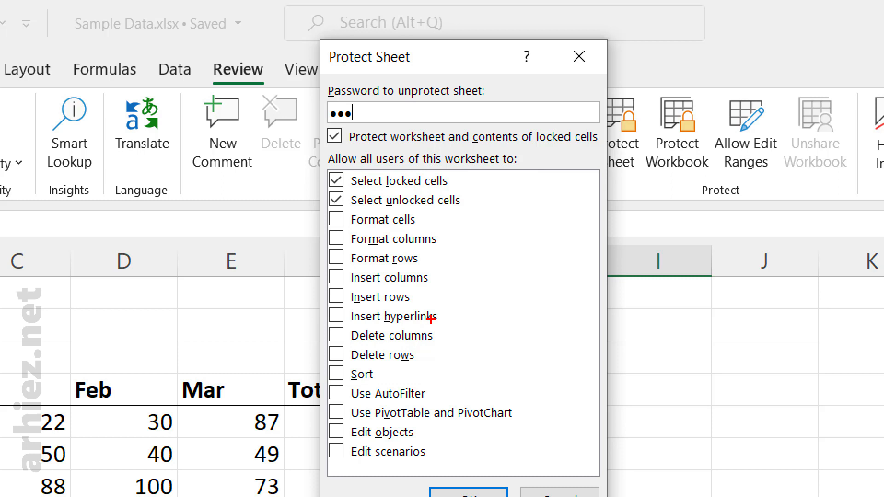
left_click_drag(319, 158, 520, 213)
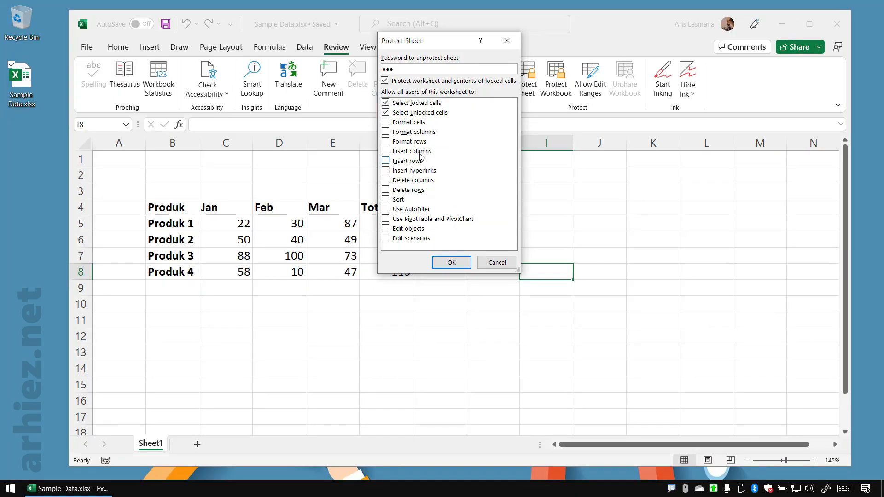
left_click_drag(436, 41, 433, 59)
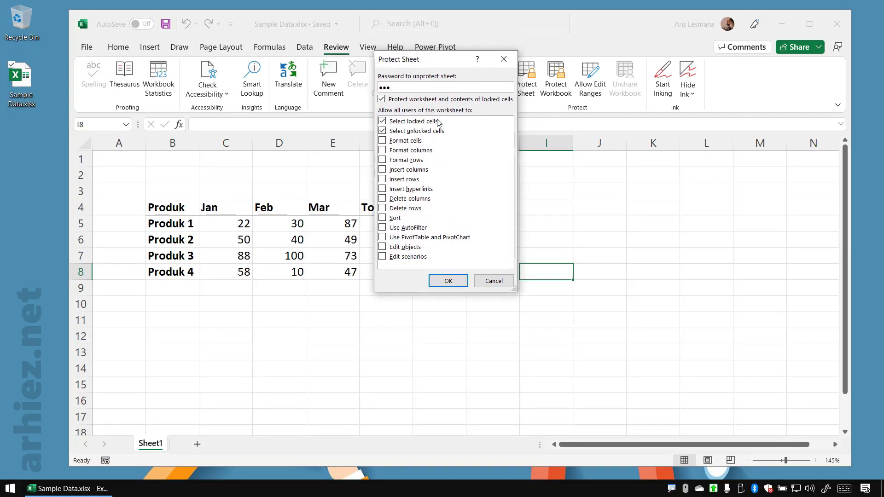
left_click(456, 283)
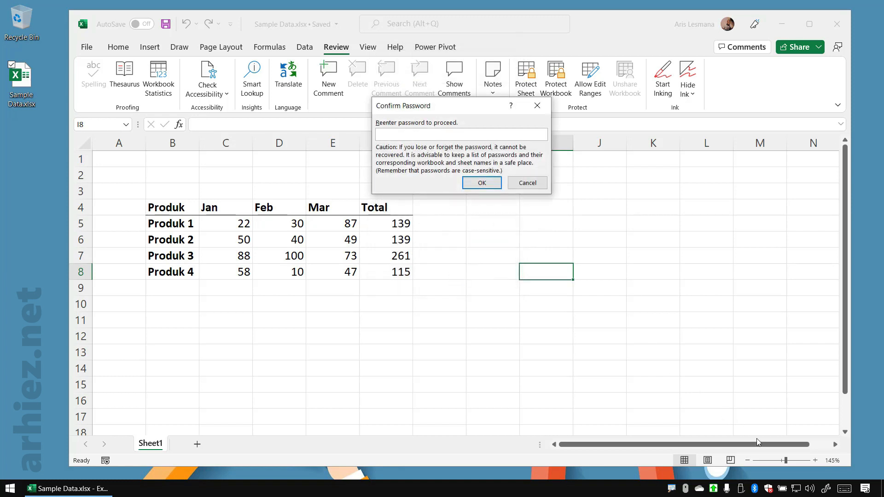
Re-enter the password to confirm the sheet protection, and dismiss the on-screen keyboard
left_click(845, 489)
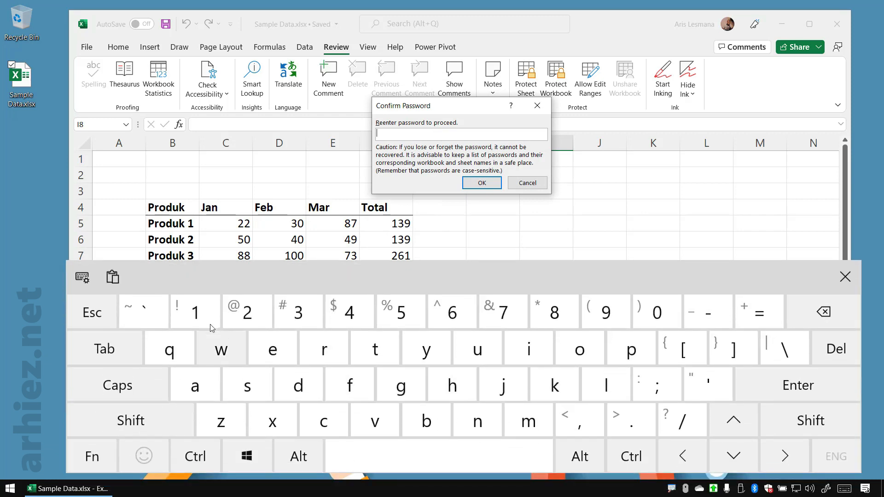
left_click(210, 324)
left_click(247, 313)
left_click(298, 313)
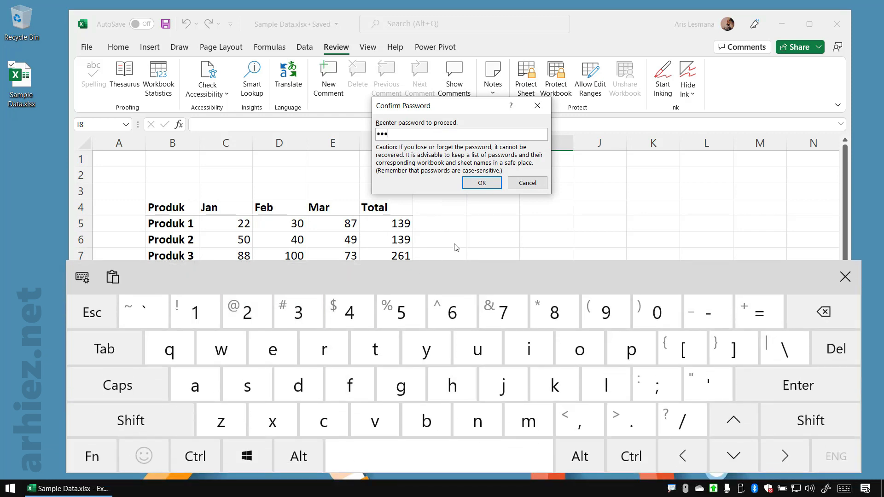
left_click(482, 183)
left_click(845, 277)
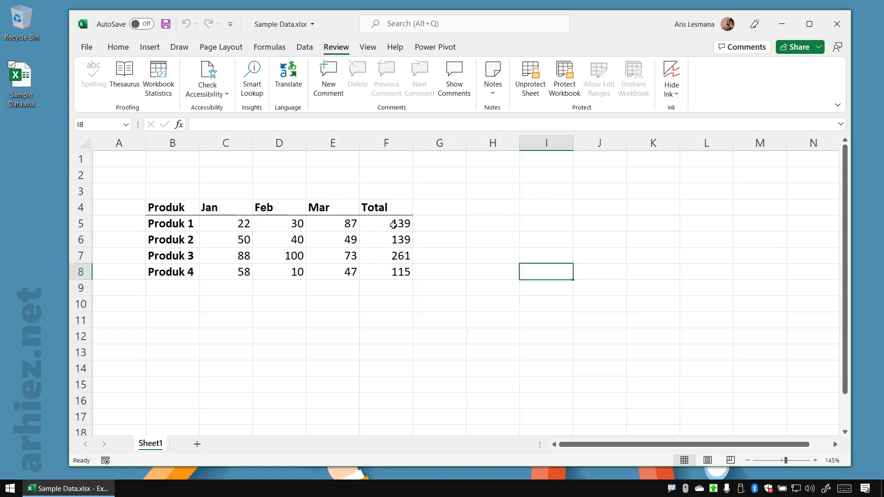
Examine which formatting and editing commands are available for cells inside and outside the table on the protected sheet
left_click(445, 221)
left_click(442, 204)
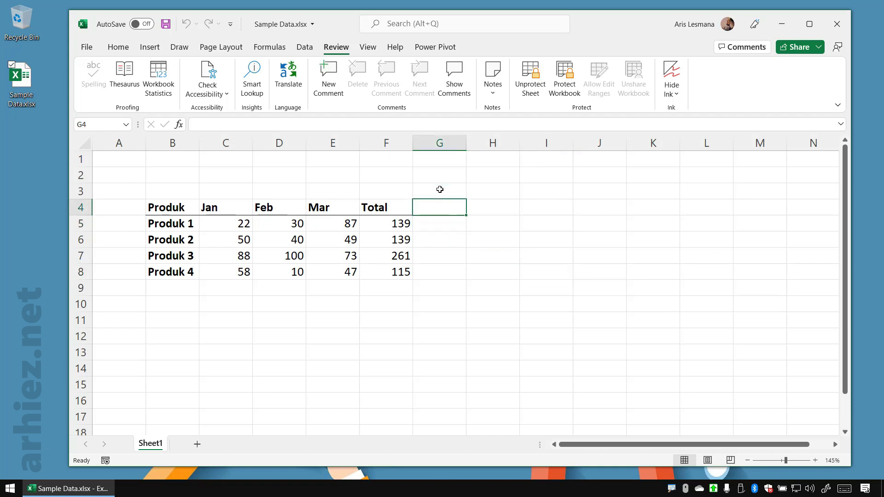
left_click(440, 190)
left_click(391, 188)
left_click(119, 49)
left_click(268, 171)
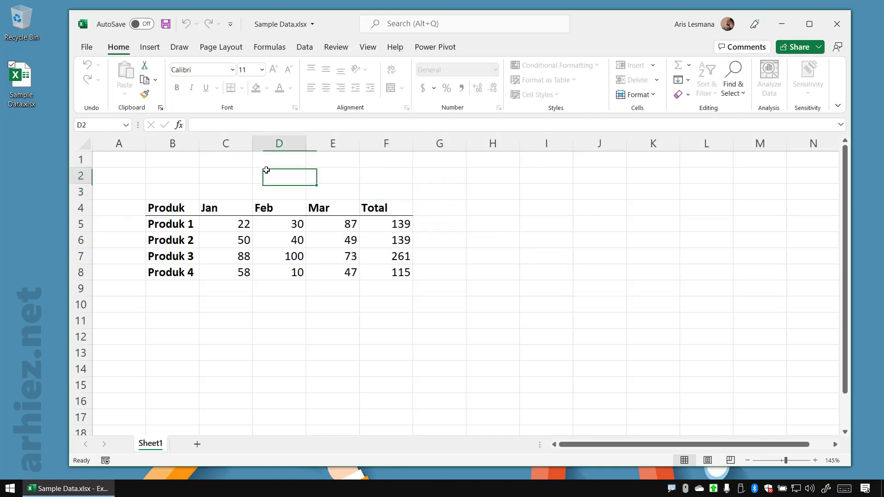
left_click(392, 176)
left_click(374, 237)
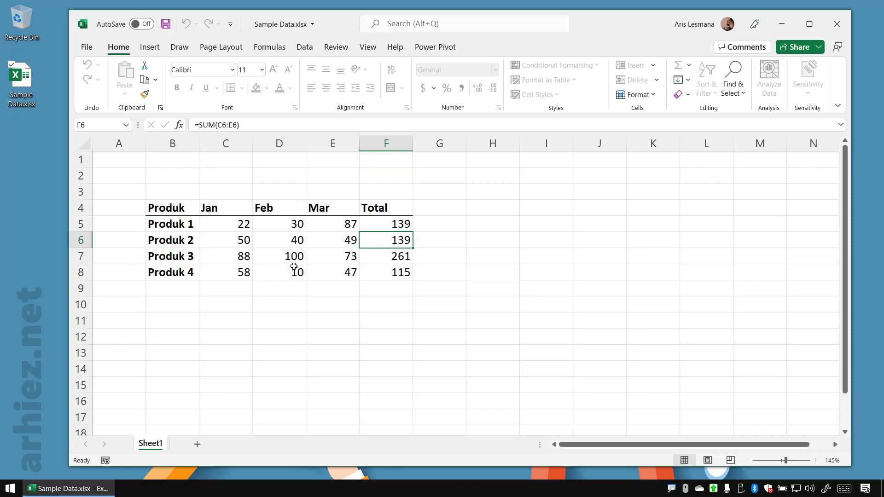
left_click(316, 179)
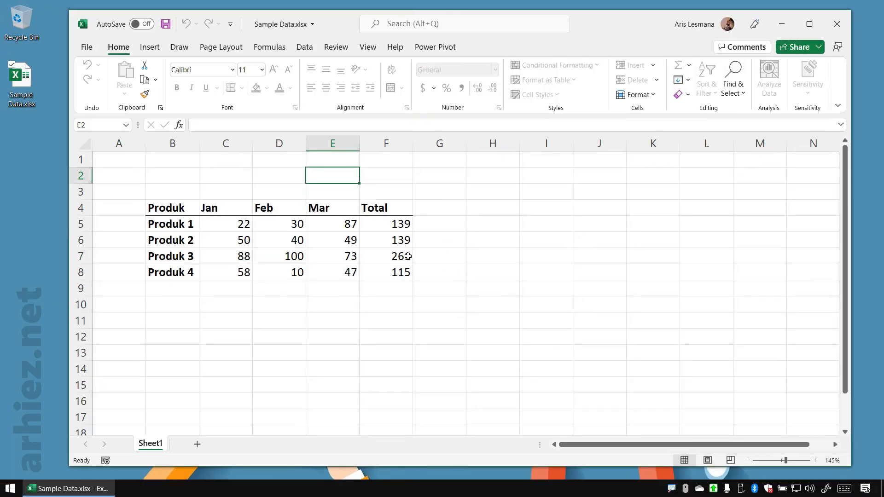
Try to delete the Feb value of Produk 1 in cell D5, and dismiss the resulting message
left_click(293, 224)
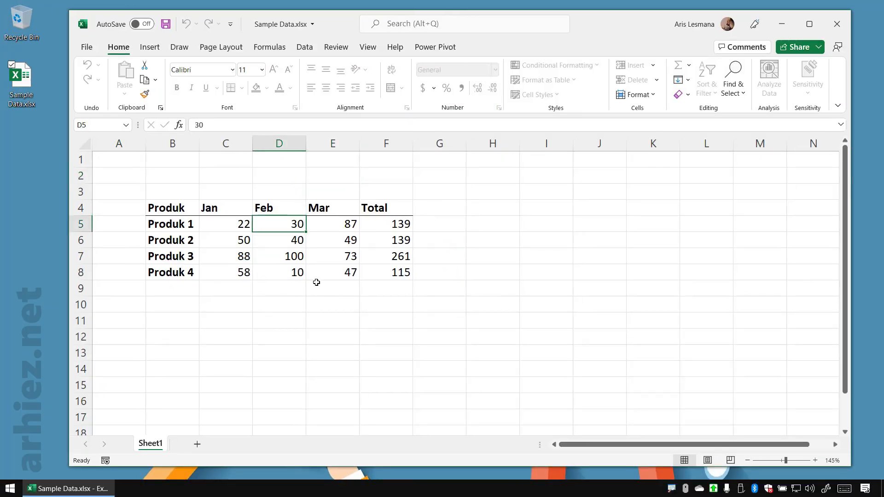
key("Delete")
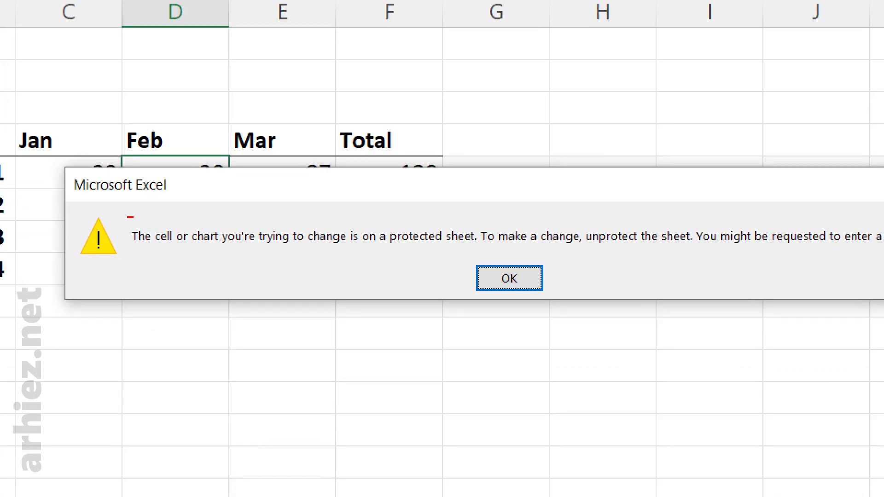
mouse_move(127, 218)
left_mouse_down()
mouse_move(482, 243)
mouse_move(520, 255)
left_mouse_up()
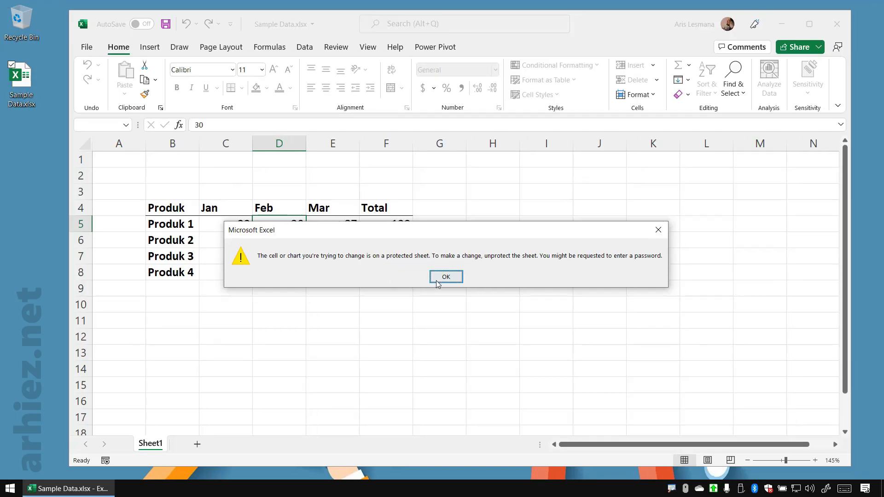
left_click(506, 279)
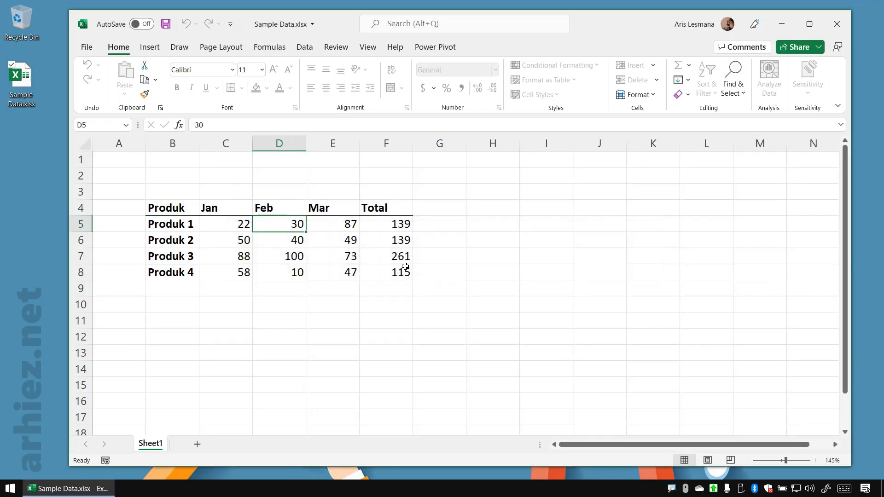
Try to edit the Produk 4 total formula in cell F8, and dismiss the resulting message
left_click(399, 272)
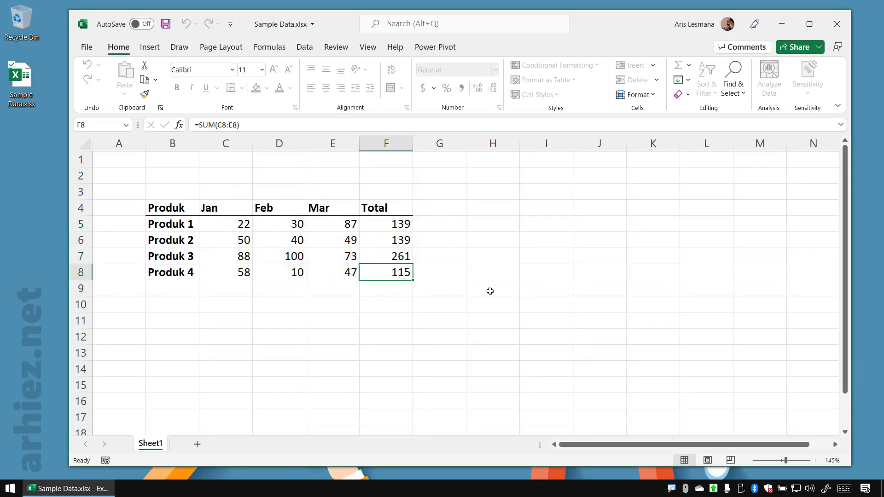
double_click(403, 271)
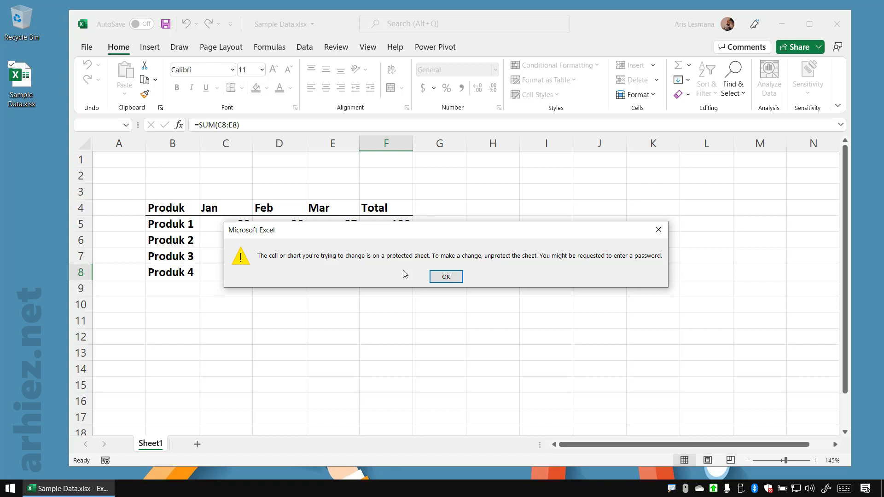
key("Return")
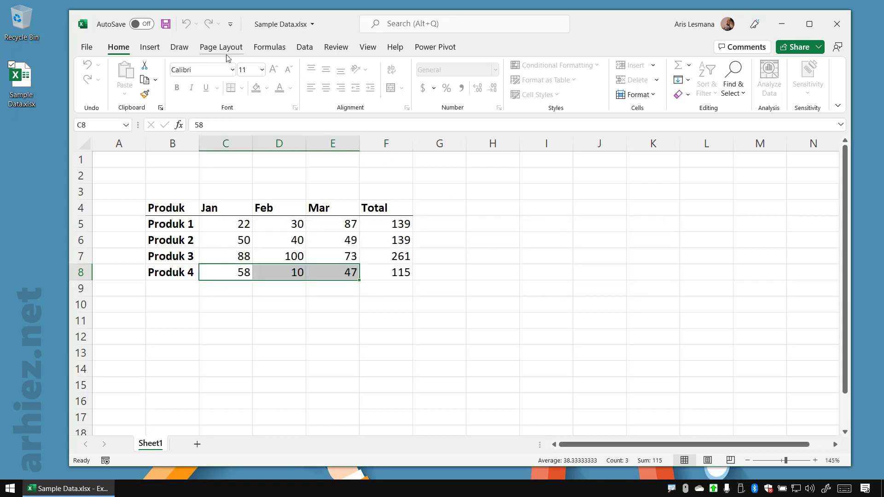
Remove the sheet protection by entering the sheet password with the on-screen keyboard, and dismiss the keyboard
left_click(338, 48)
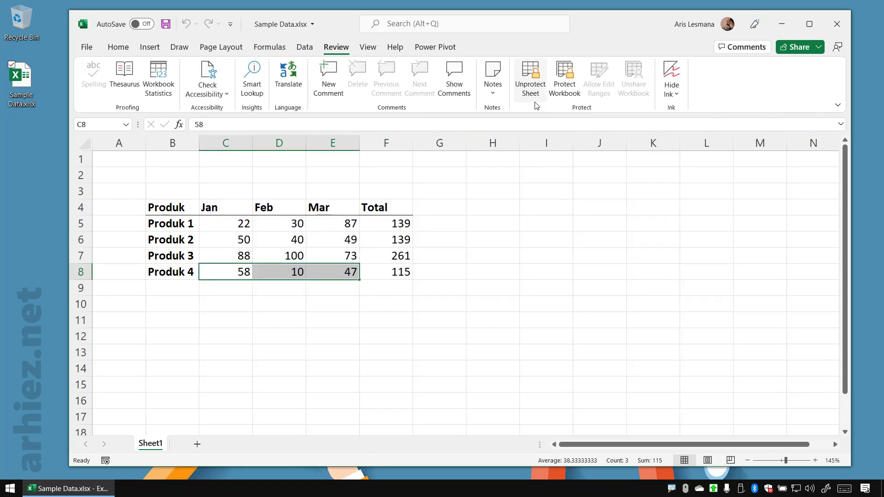
left_click(409, 263)
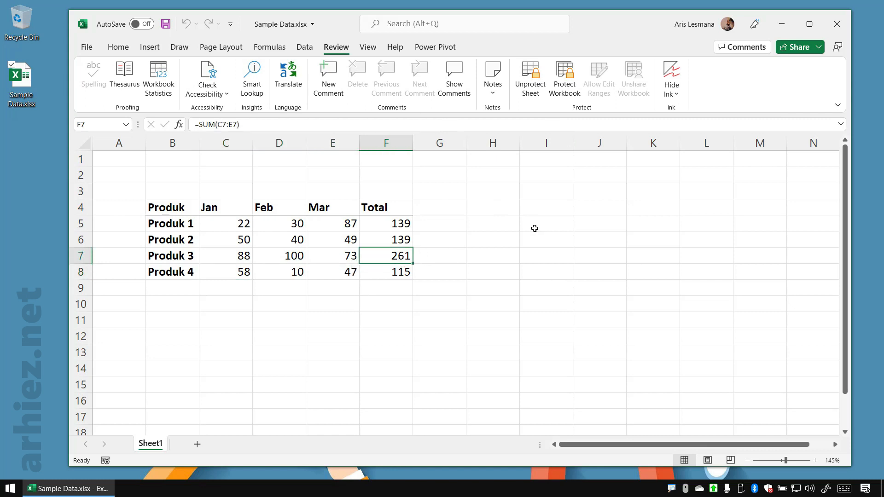
left_click(535, 85)
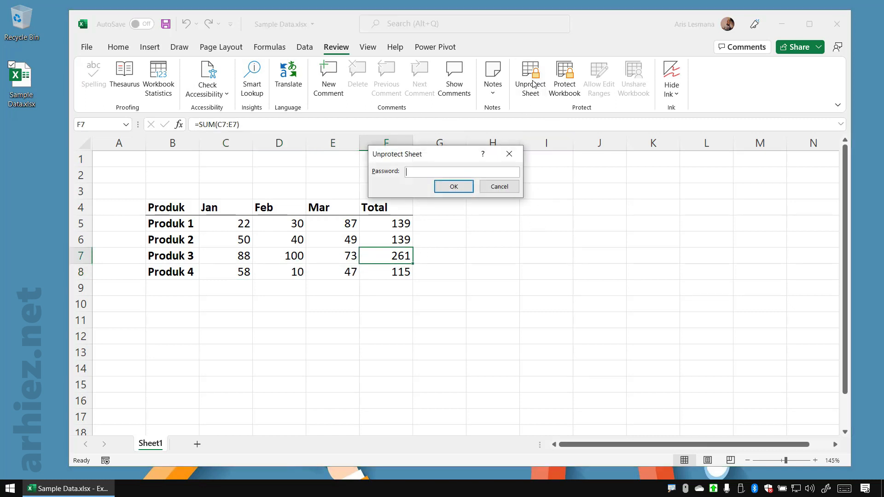
left_click_drag(452, 157, 451, 127)
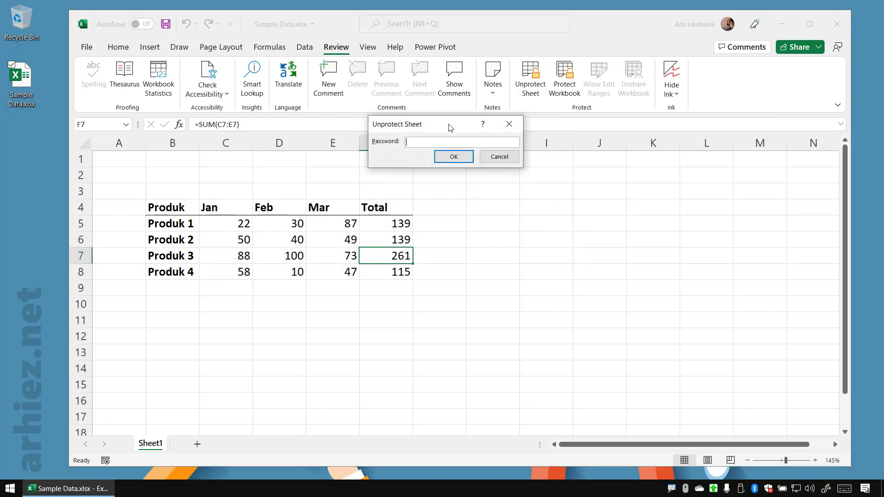
left_click(844, 488)
left_click(195, 311)
left_click(247, 312)
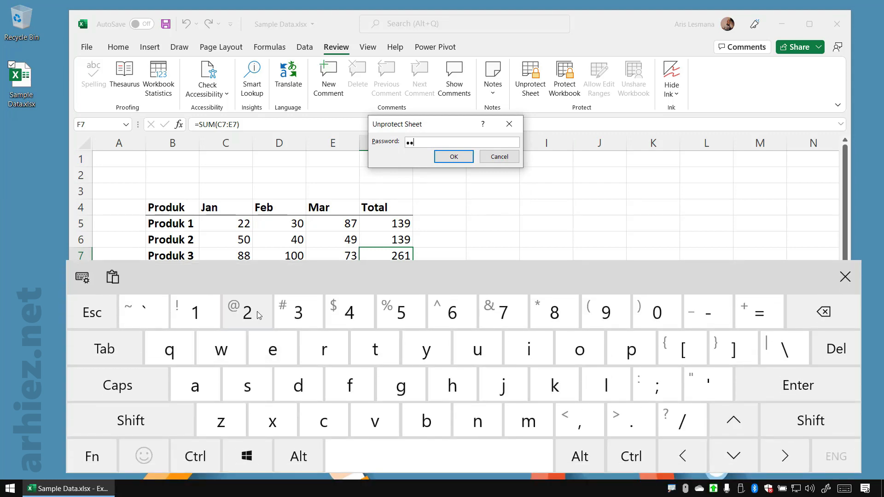
left_click(299, 311)
left_click(457, 158)
scroll(473, 177, "down", 2)
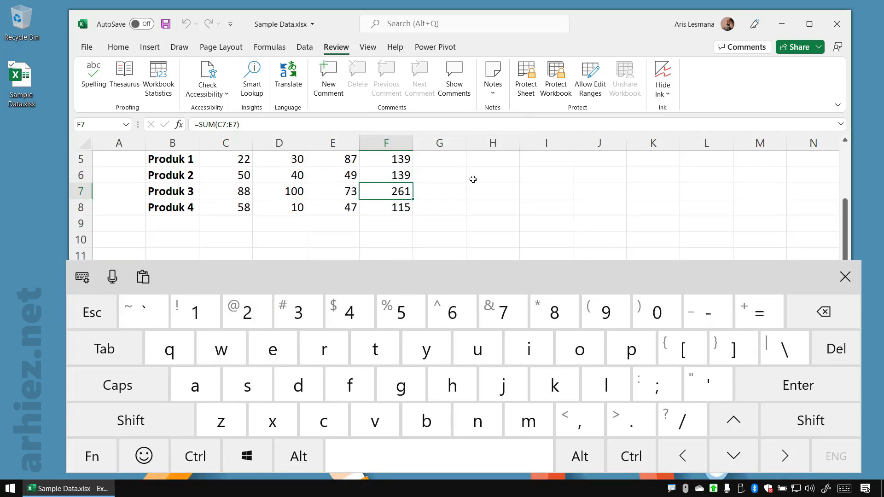
left_click(585, 217)
left_click(845, 276)
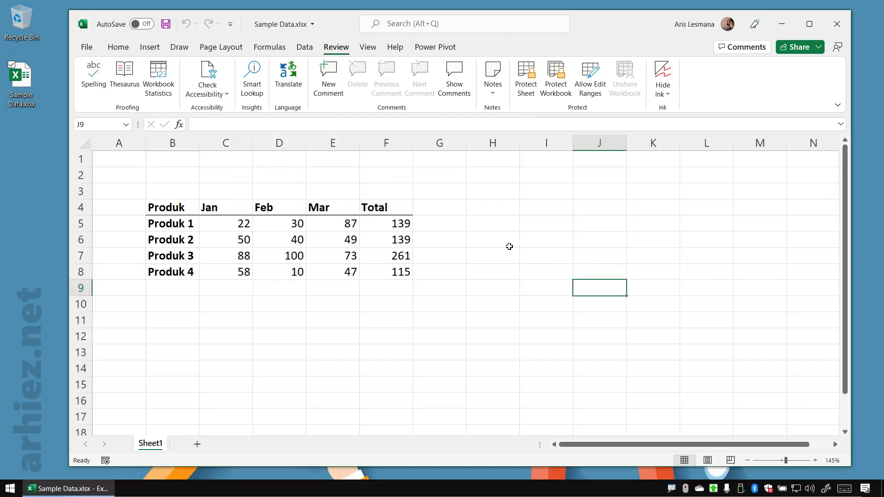
Change the Feb value of Produk 1 in cell D5 to 100, and undo the edit
left_click(450, 222)
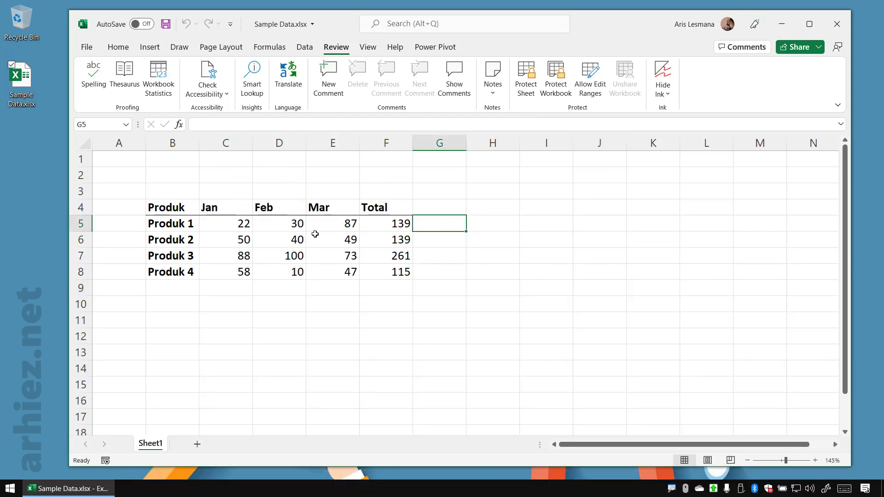
left_click(286, 223)
type("100")
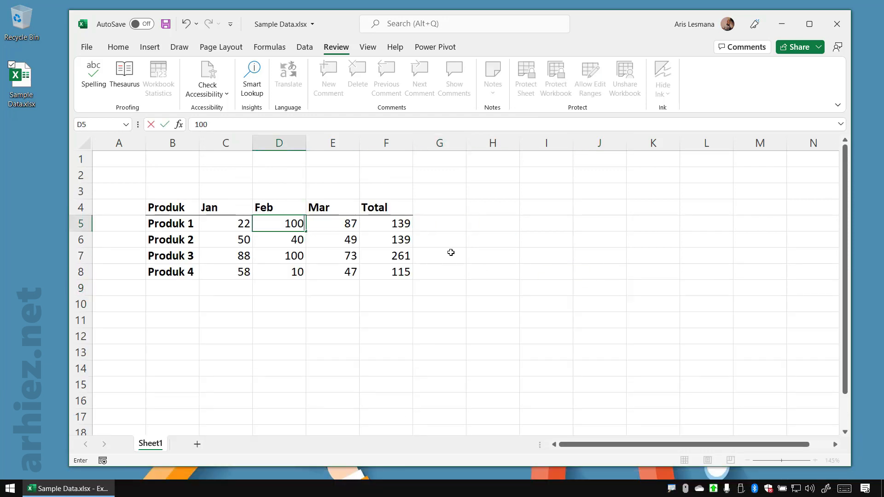
key("Return")
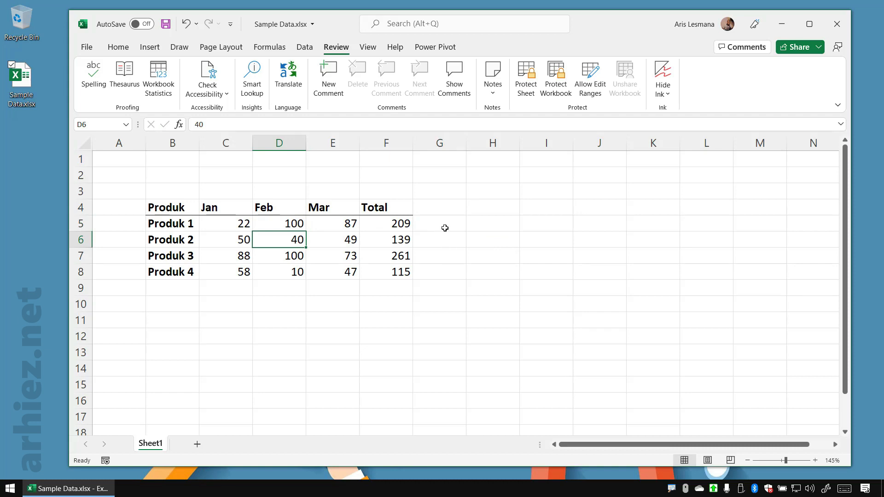
key("ctrl+z")
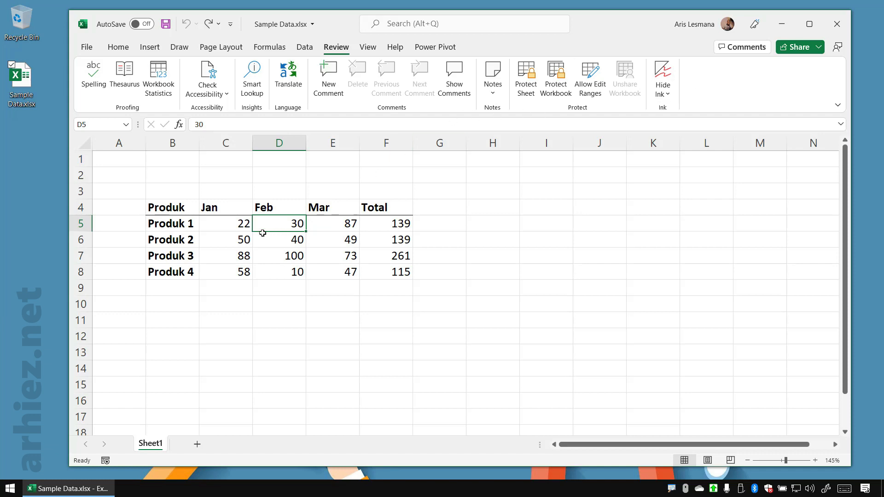
Examine which table cells hold the monthly input values and which hold the Total formulas
left_click_drag(172, 210, 377, 266)
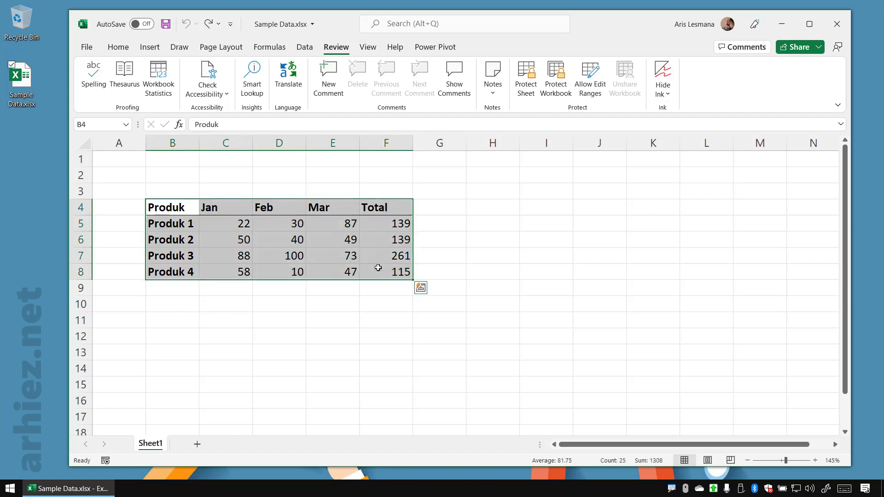
left_click(496, 244)
left_click_drag(388, 208, 397, 278)
left_click(435, 248)
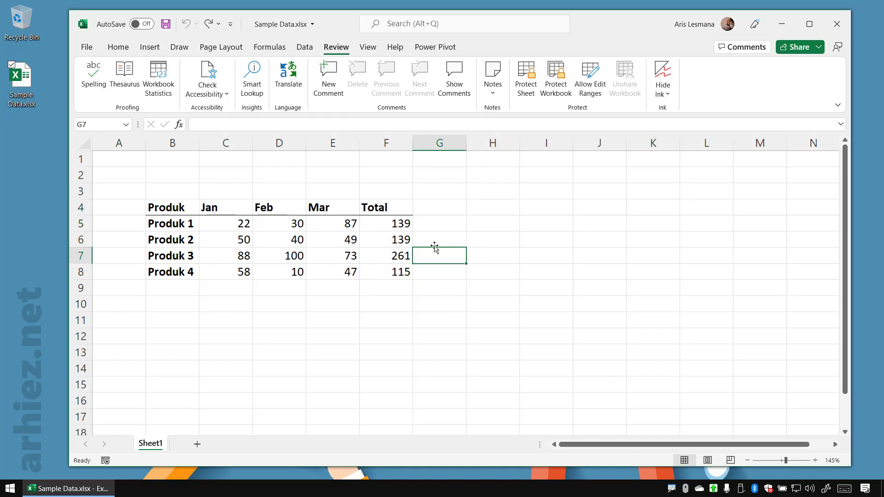
left_click(405, 225)
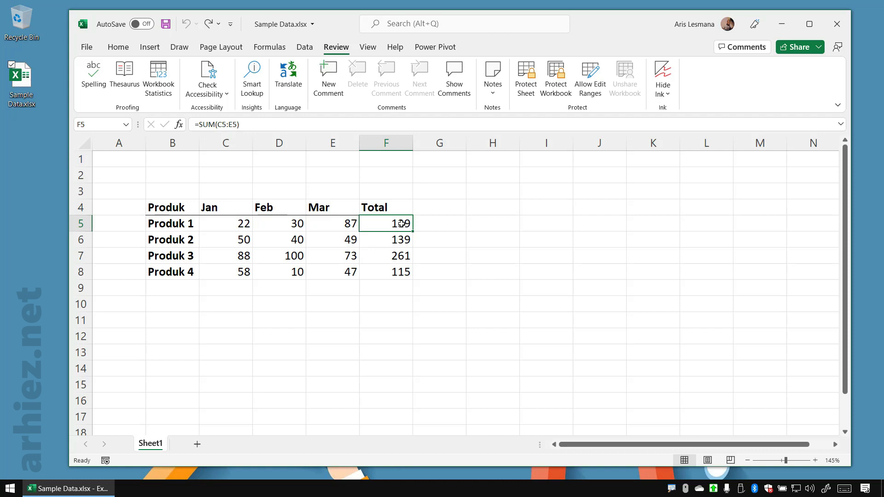
left_click_drag(235, 226, 320, 274)
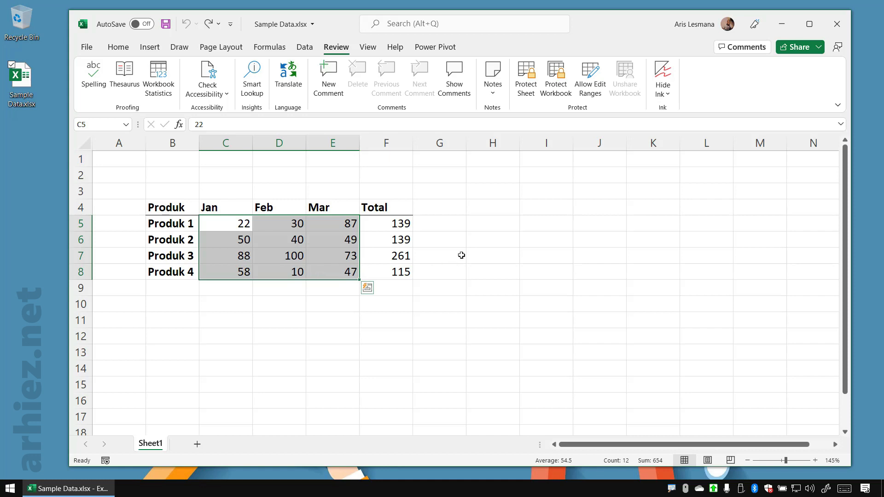
left_click(458, 255)
left_click_drag(391, 225, 397, 269)
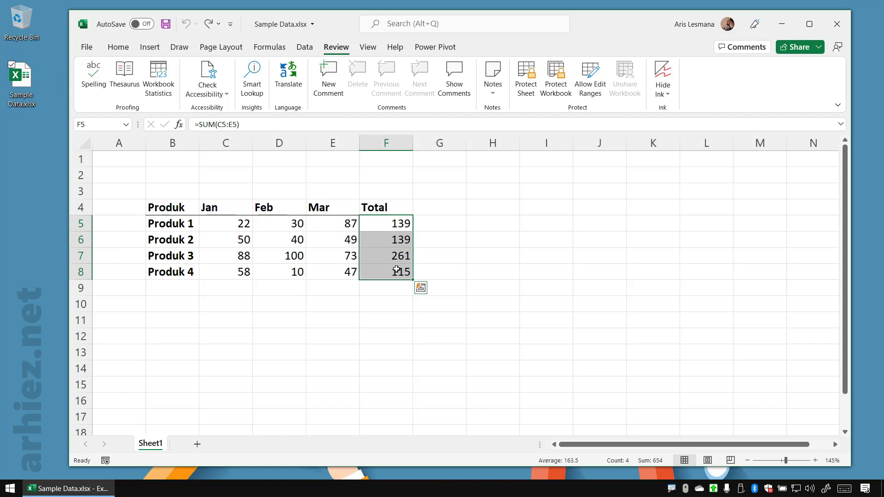
left_click(473, 255)
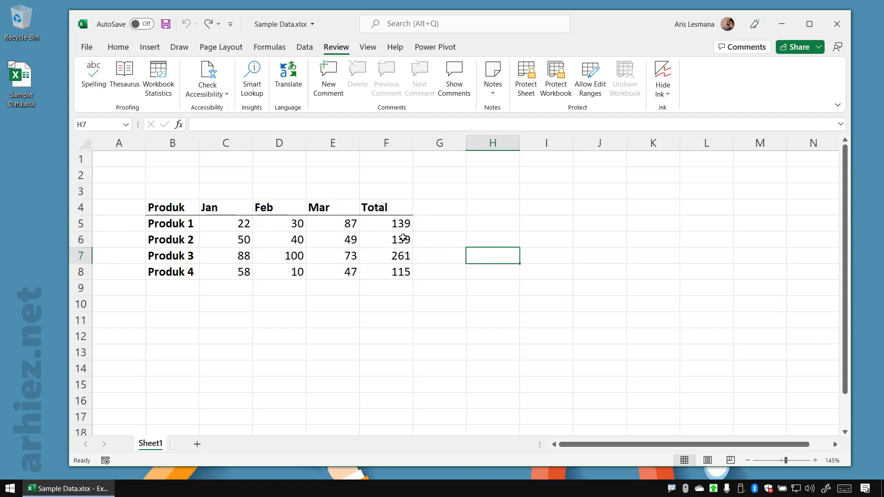
left_click(391, 224)
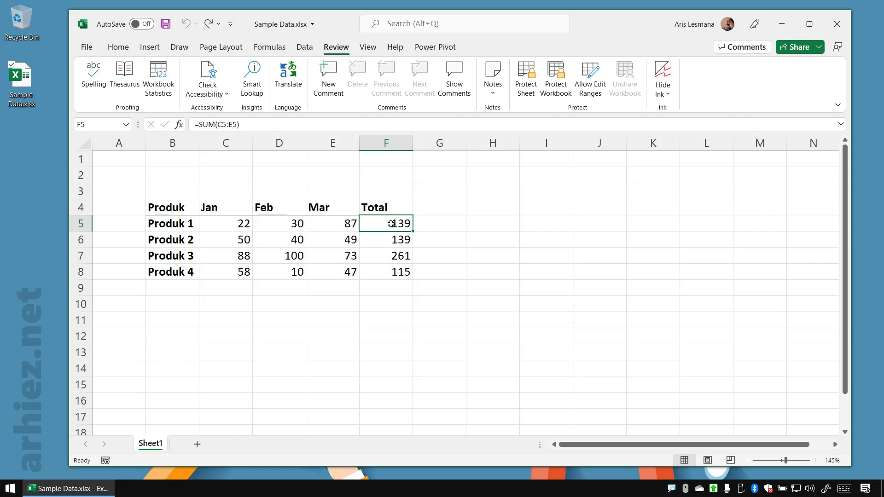
left_click(432, 250)
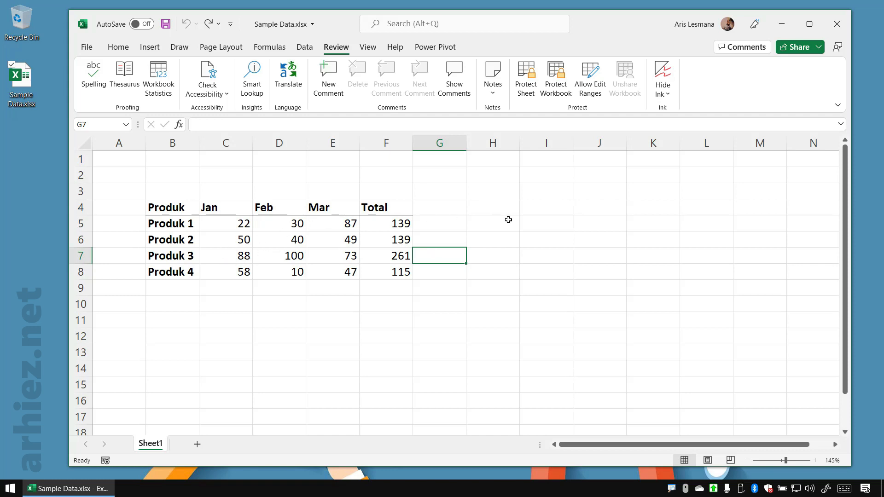
left_click(491, 220)
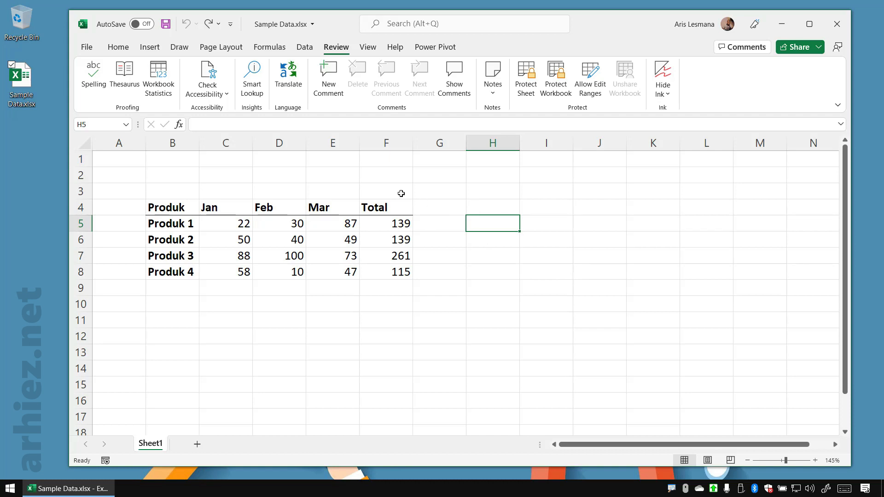
left_click(397, 180)
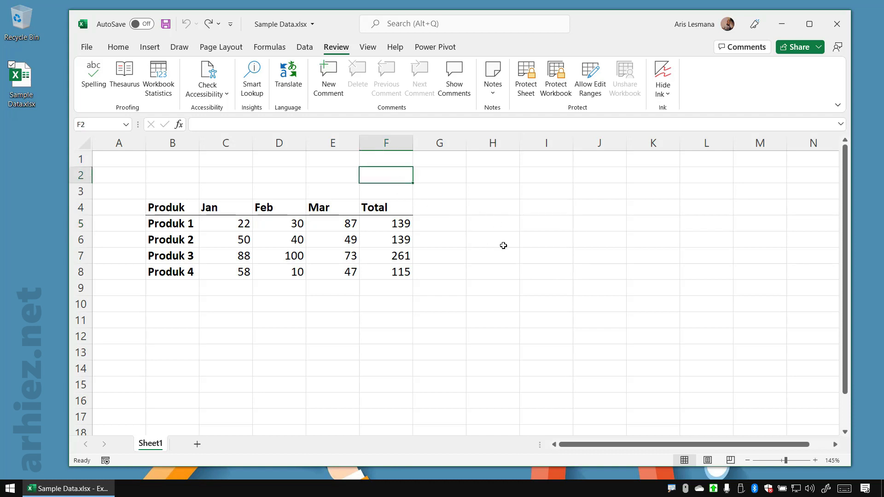
Select every cell of Sheet1 and open the Format Cells dialog for the selection
key("ctrl+a")
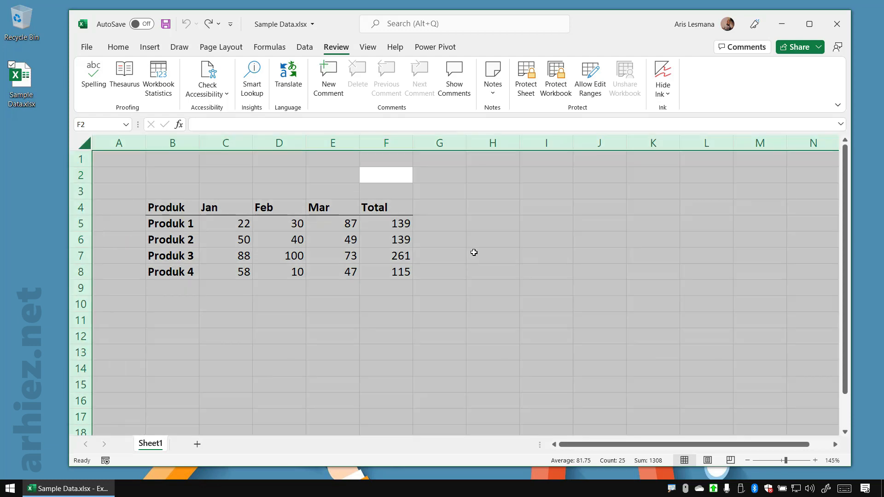
left_click(473, 253)
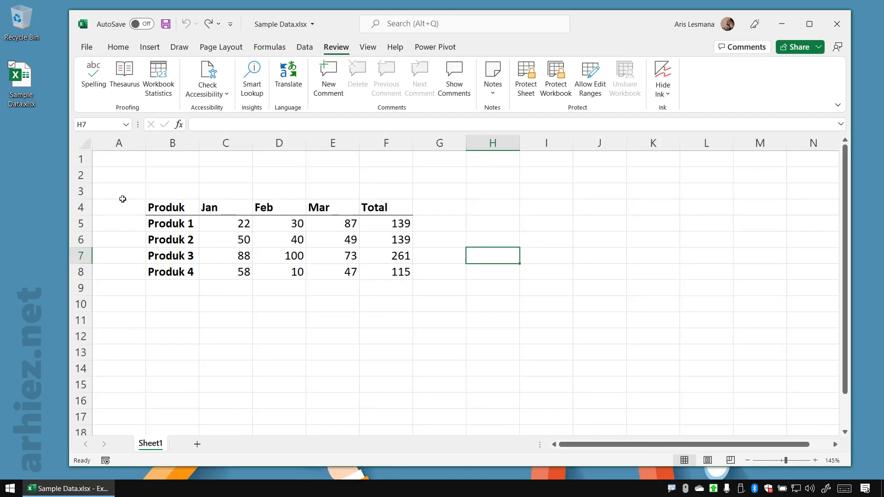
left_click(80, 143)
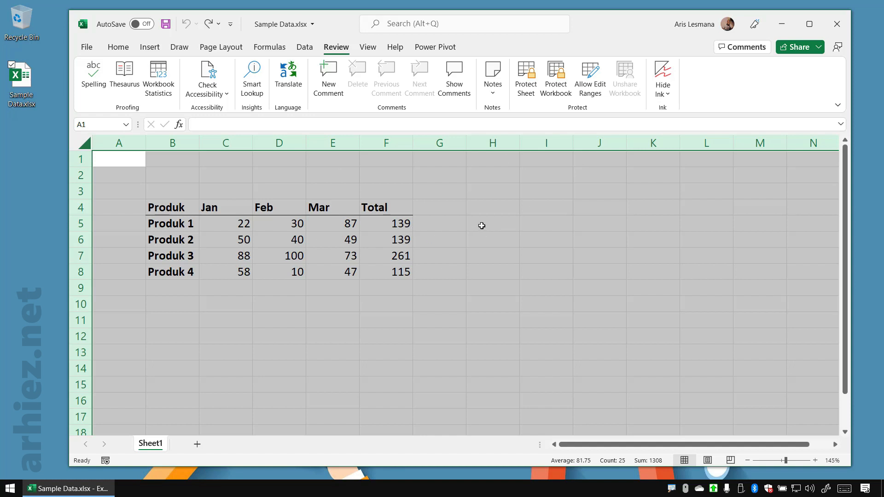
right_click(439, 195)
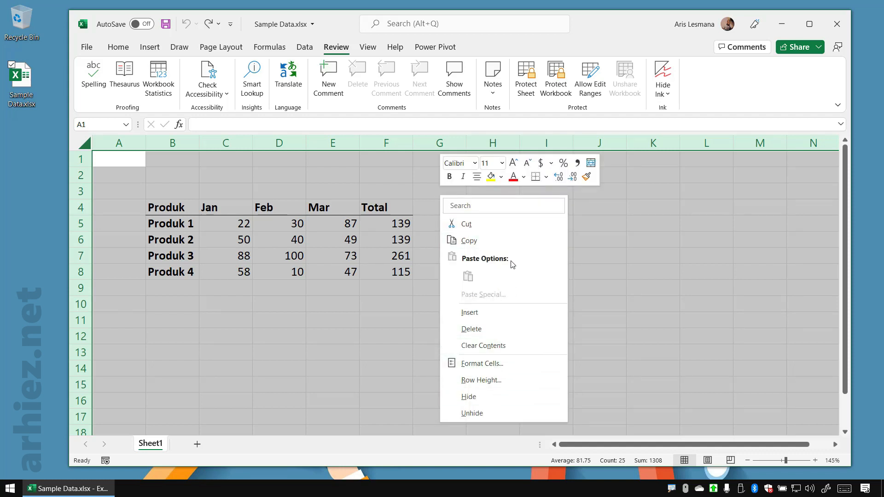
left_click(520, 363)
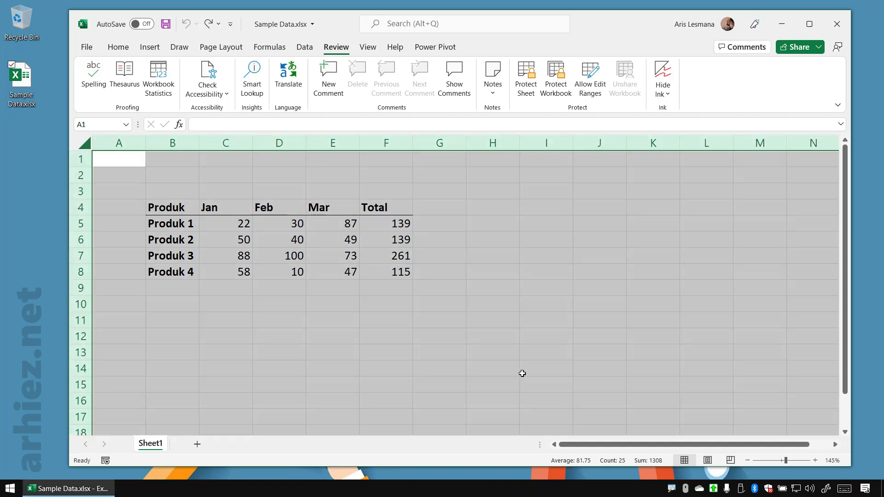
right_click(445, 188)
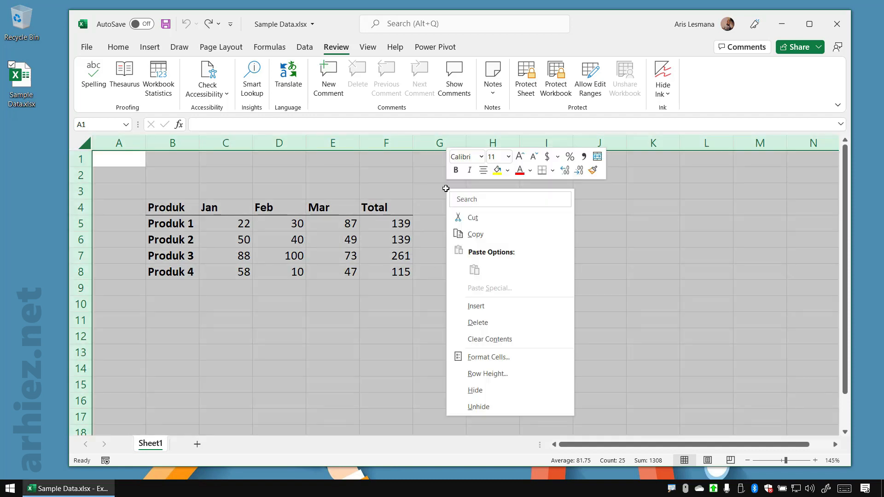
left_click(518, 361)
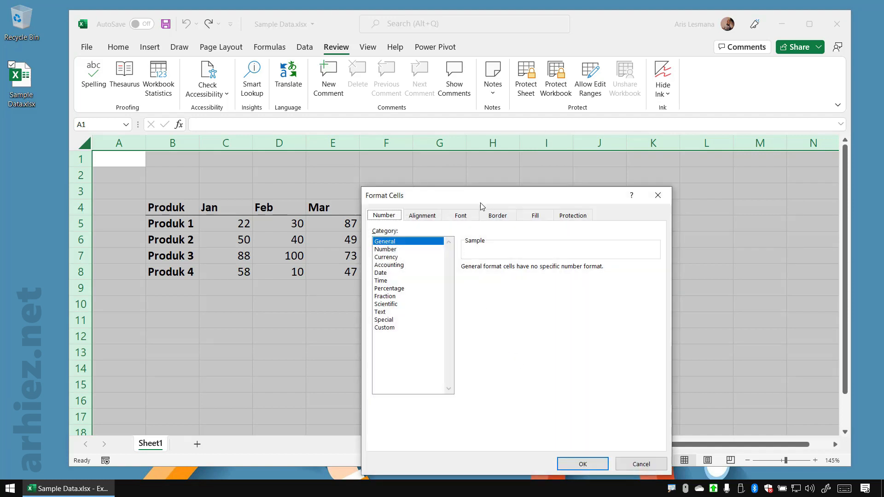
left_click_drag(480, 203, 449, 120)
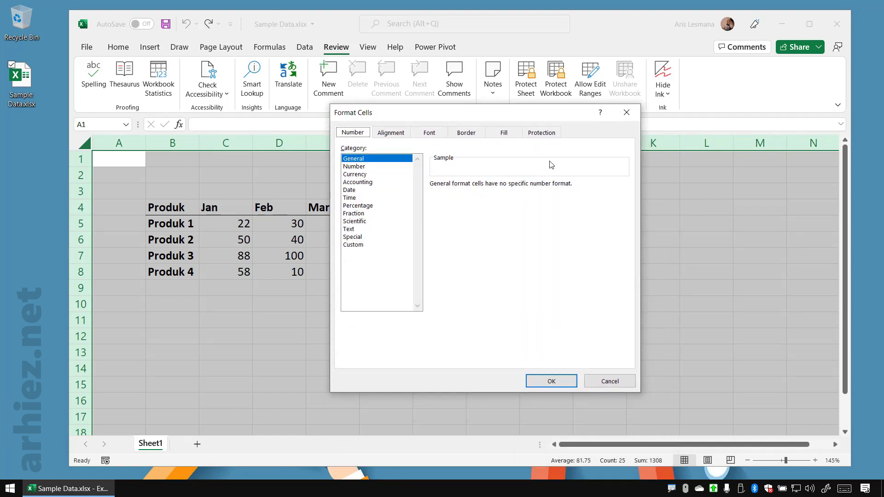
Apply the Locked protection option to all selected cells, with Hidden left off
key("ctrl+1")
left_click(551, 126)
left_click_drag(487, 121, 606, 167)
key("Escape")
left_click(542, 135)
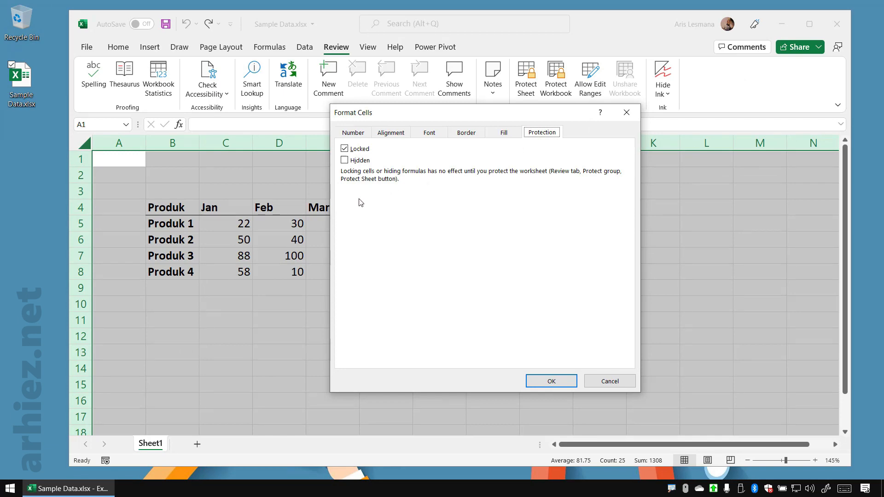
key("ctrl+1")
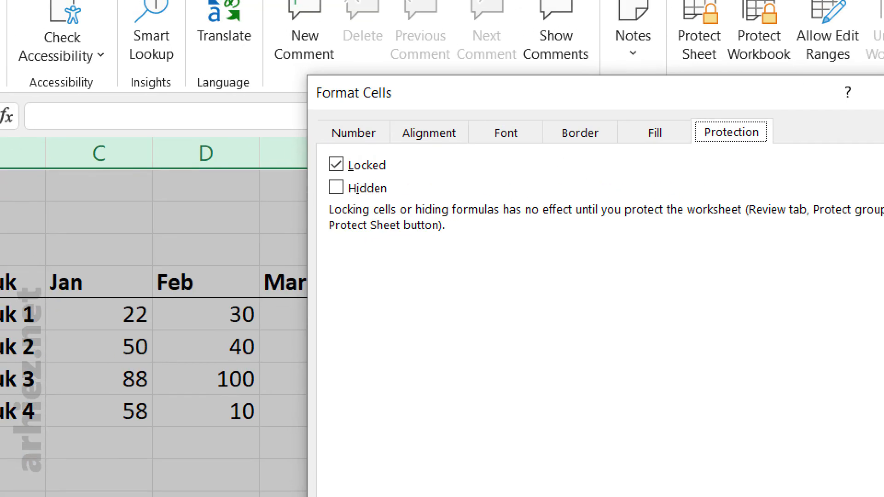
left_click_drag(315, 144, 414, 181)
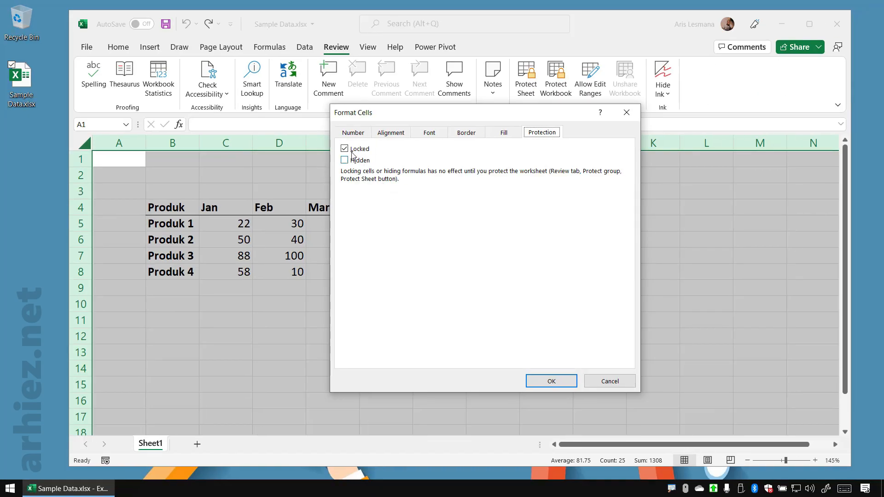
left_click(336, 165)
left_click(345, 149)
left_click_drag(483, 120, 505, 105)
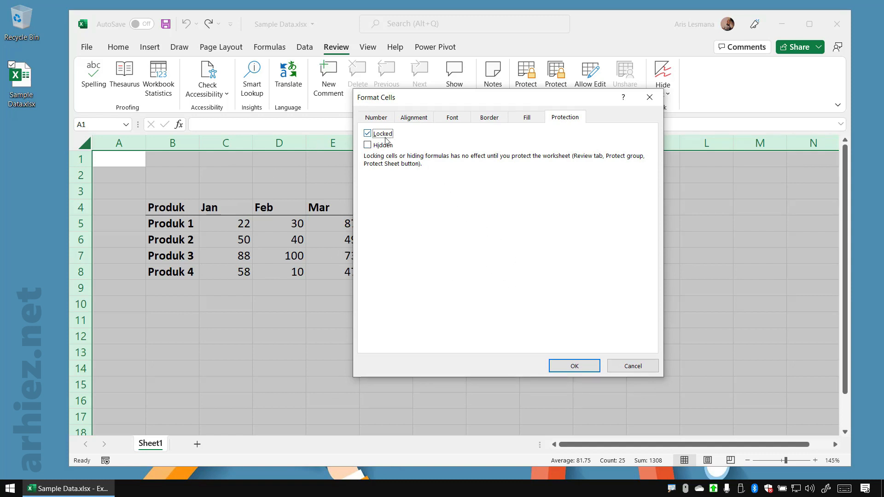
left_click(575, 366)
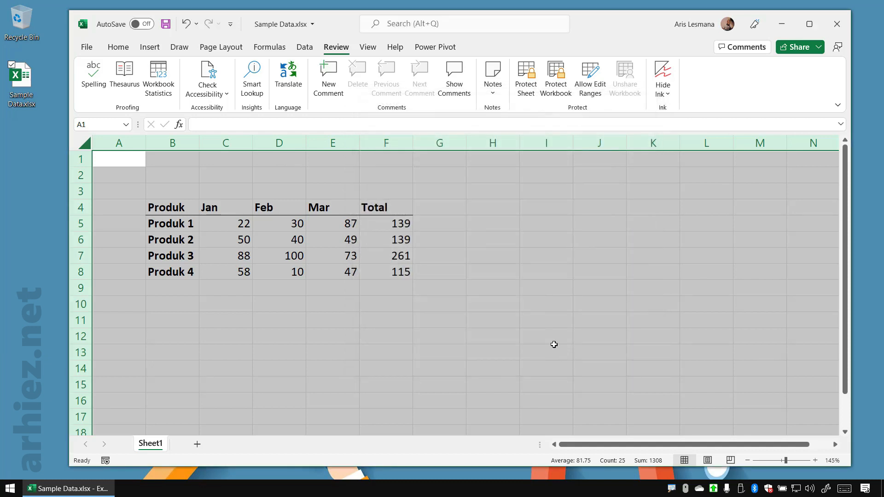
Review the Total formulas in F5:F8 and the monthly input values in C5:E8
left_click(453, 235)
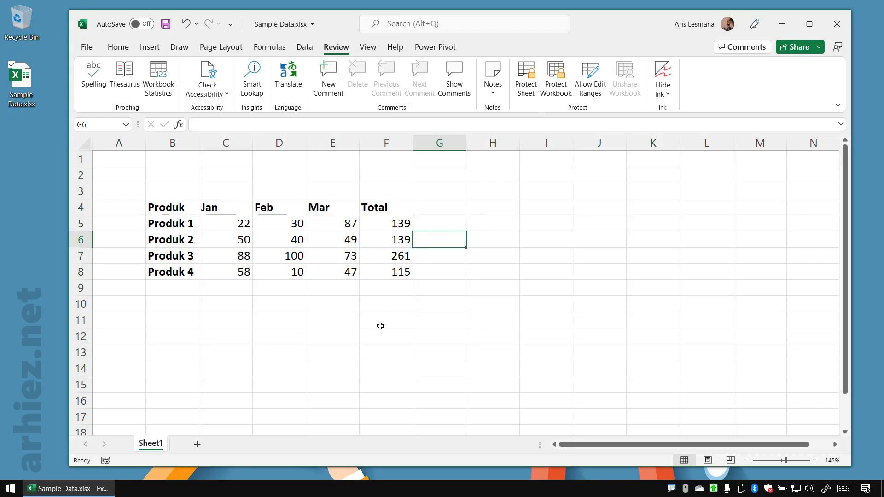
left_click(328, 322)
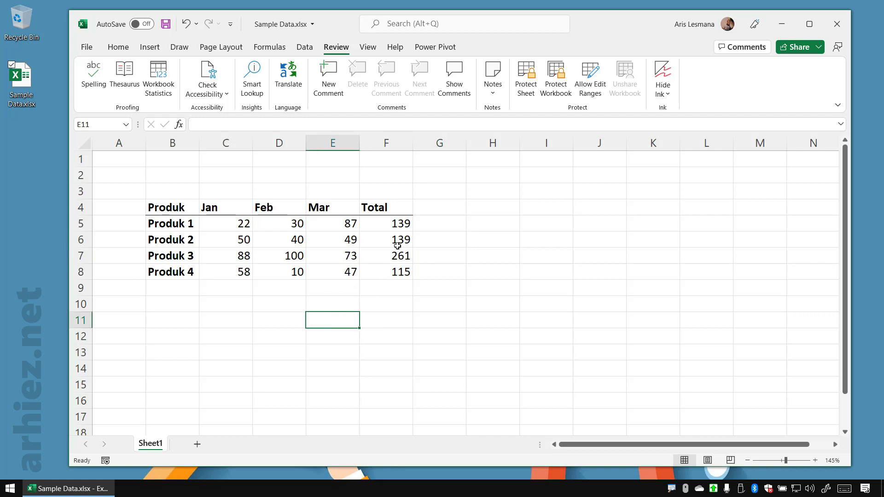
left_click_drag(393, 223, 394, 271)
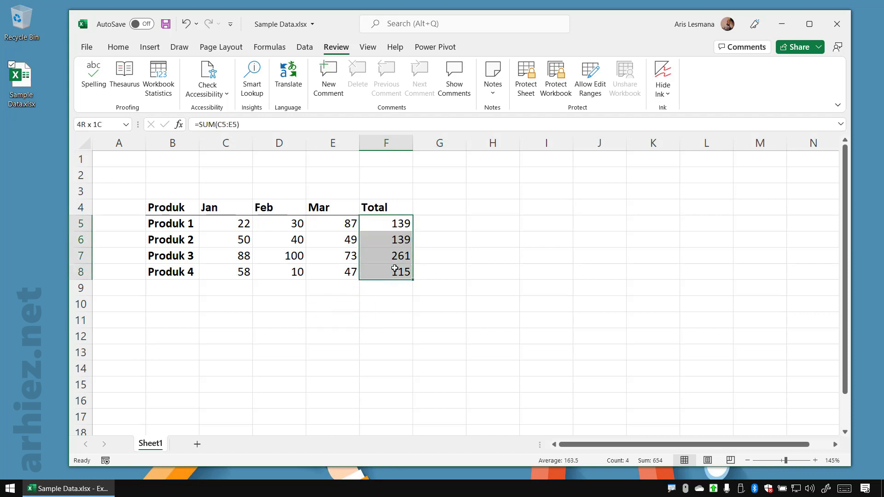
left_click(497, 273)
left_click_drag(241, 224, 330, 272)
left_click(296, 322)
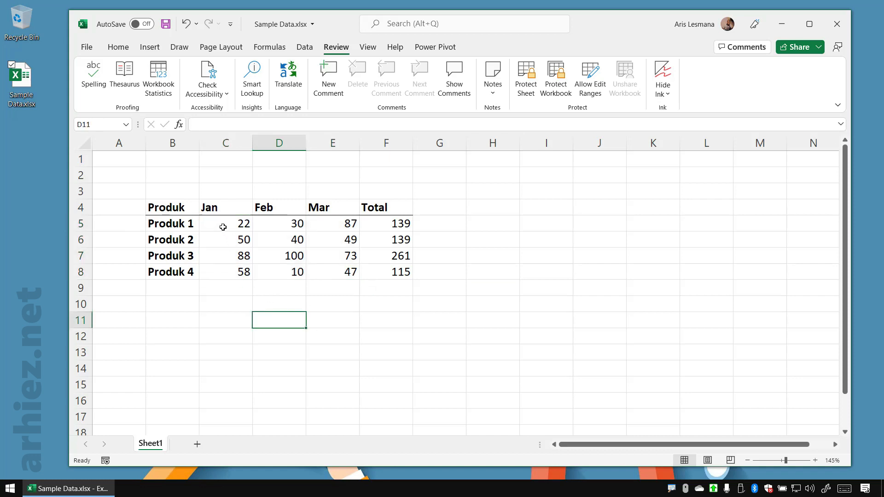
Turn off the Locked protection option for the monthly value cells C5:E8
left_click_drag(222, 226, 327, 268)
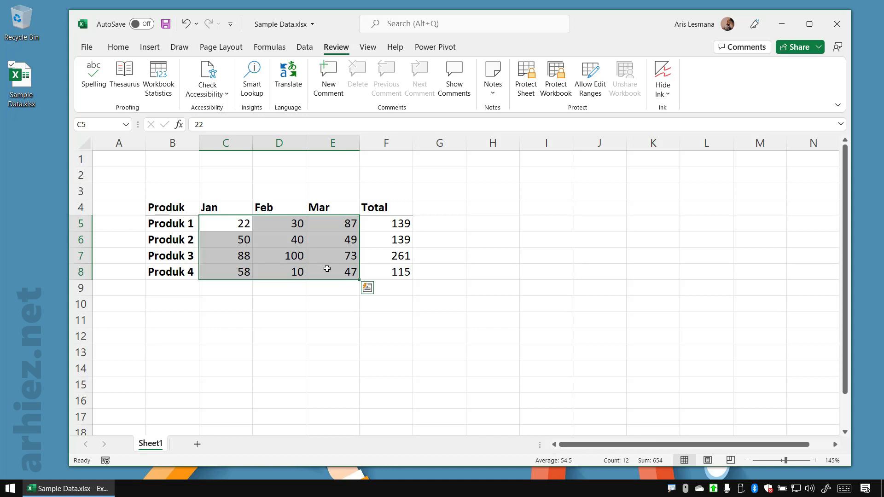
right_click(334, 225)
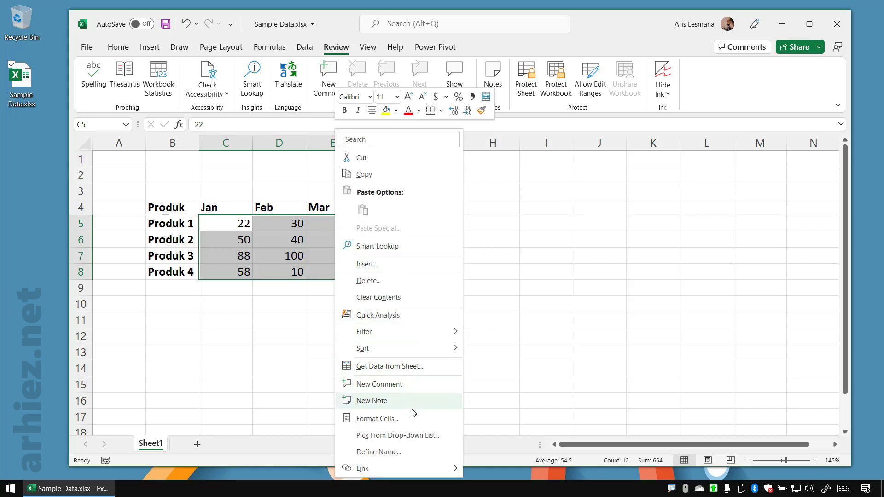
left_click(378, 419)
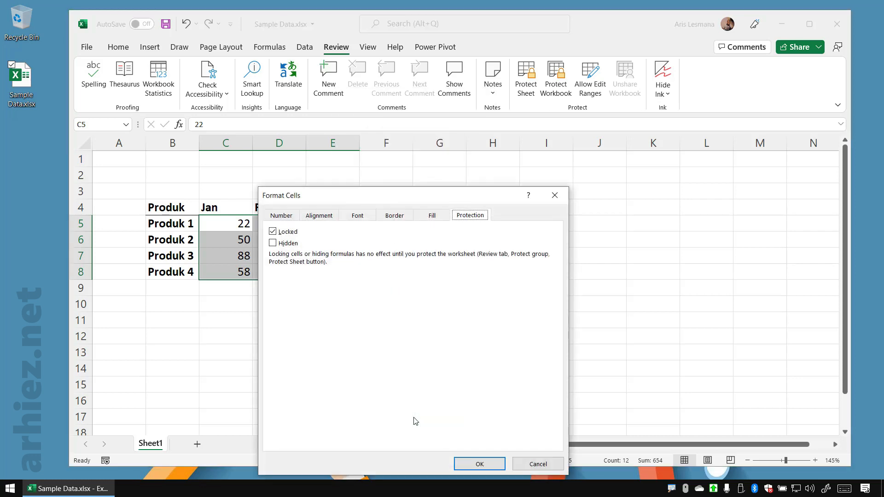
left_click_drag(408, 196, 528, 134)
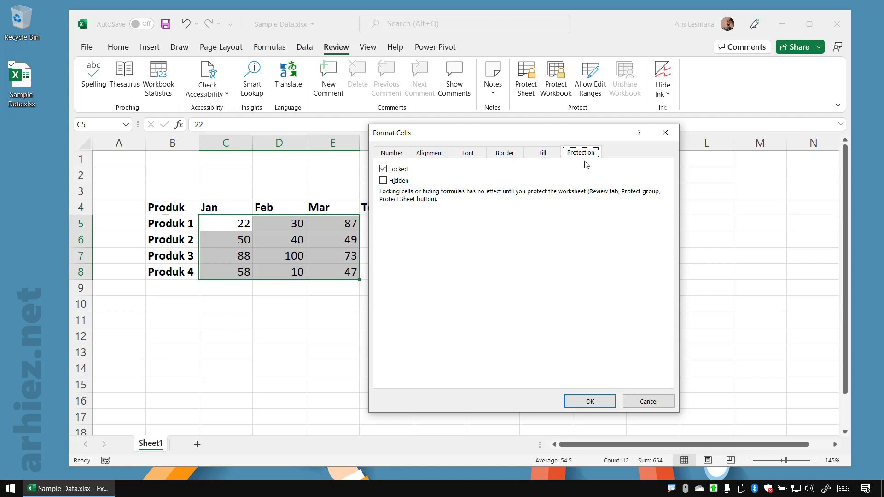
left_click(384, 169)
left_click(595, 401)
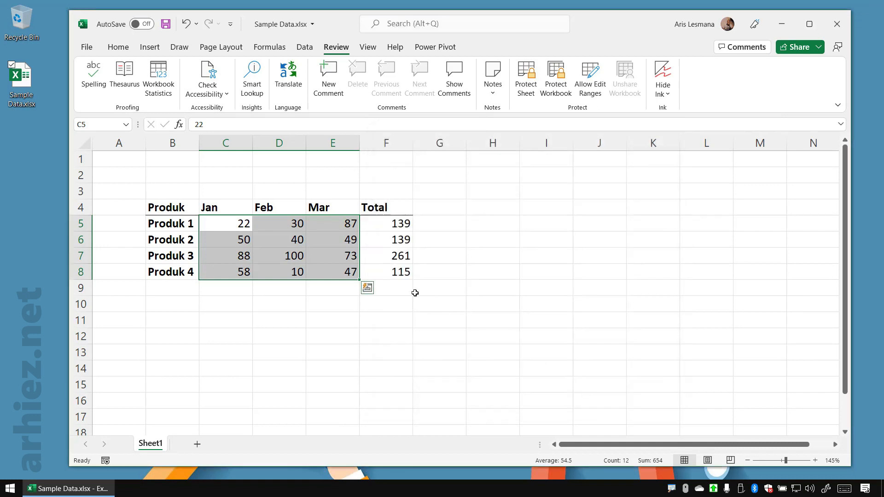
left_click(346, 191)
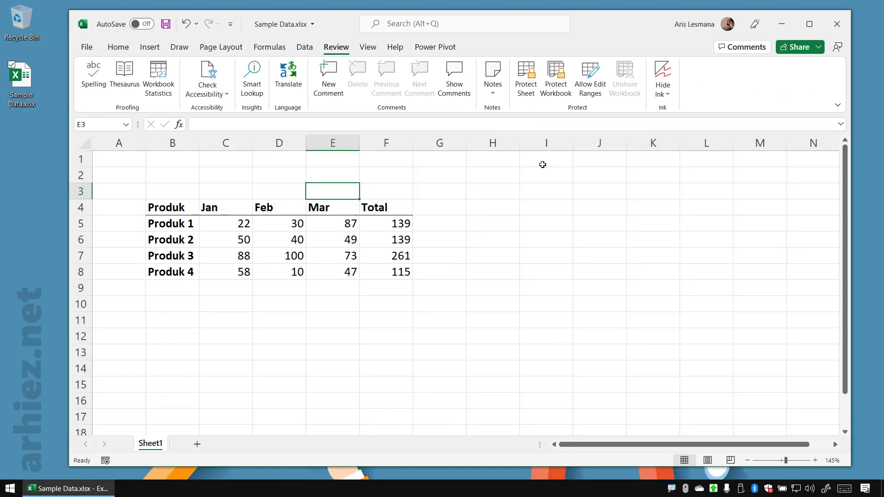
Start protecting Sheet1 and enter the password required to unprotect it
left_click(526, 87)
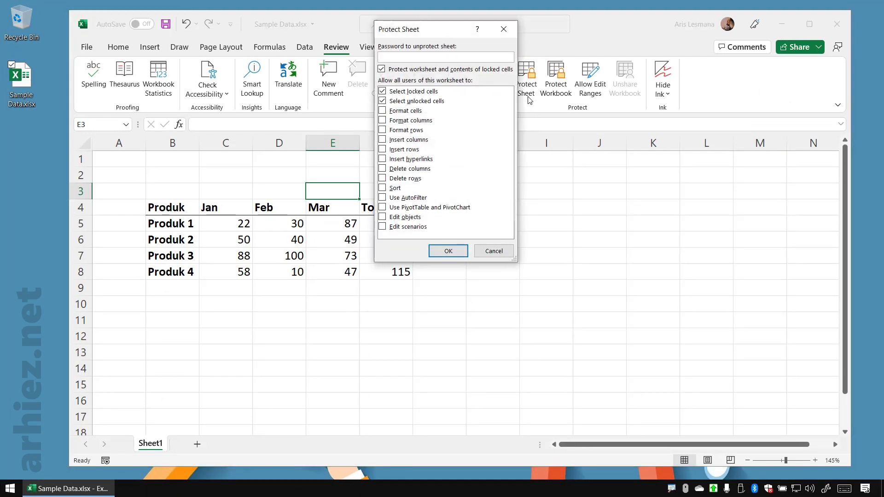
left_click(844, 489)
left_click(195, 313)
left_click(248, 313)
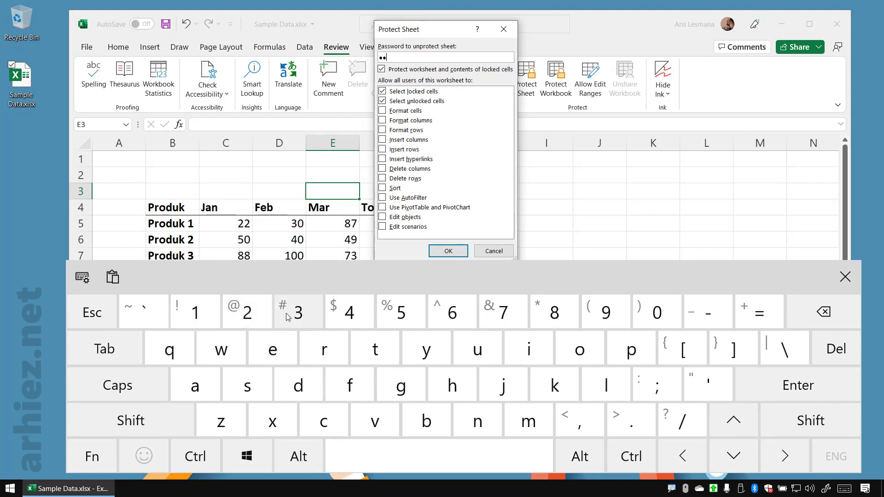
left_click(287, 317)
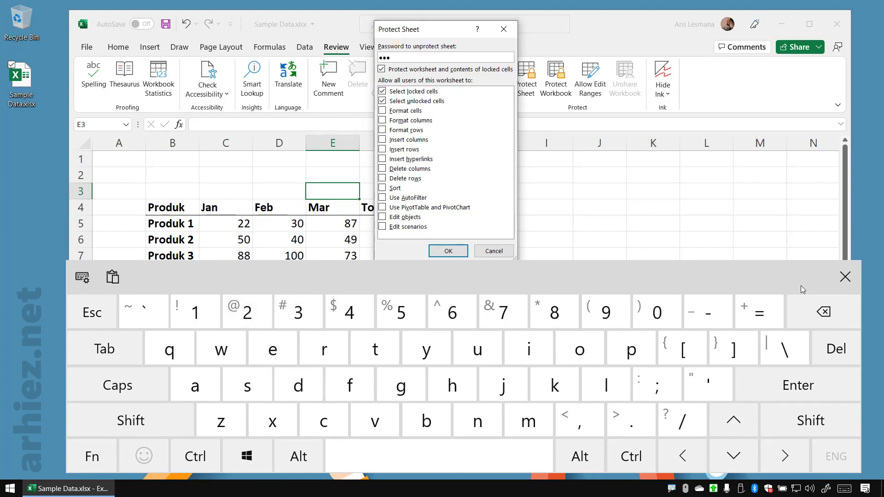
left_click(844, 277)
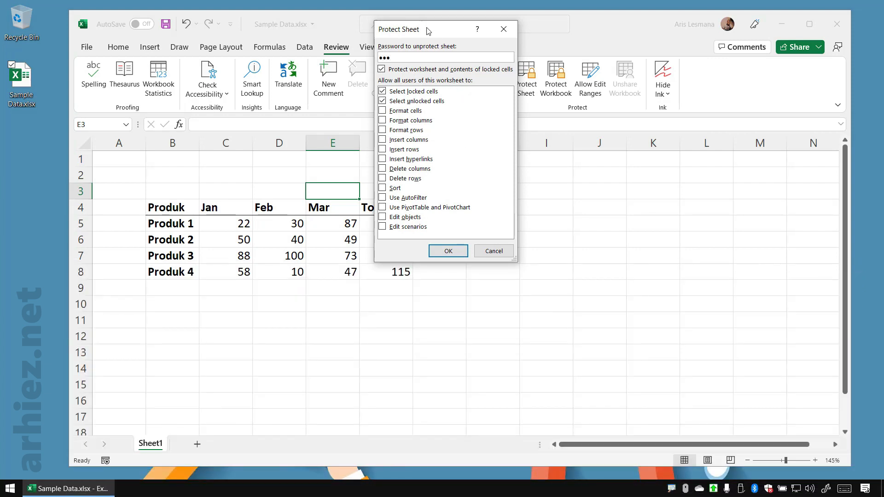
Disallow Select locked cells in the sheet protection permissions, leaving only Select unlocked cells allowed
left_click_drag(431, 32, 477, 66)
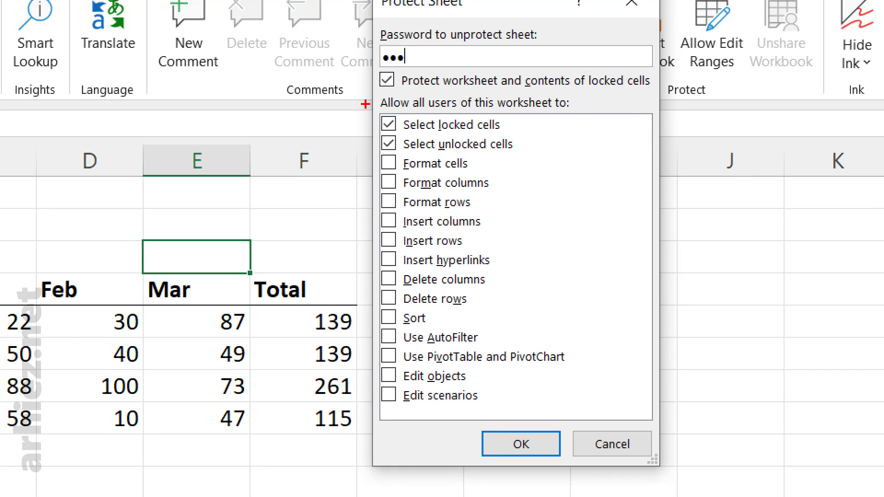
left_click_drag(365, 103, 551, 138)
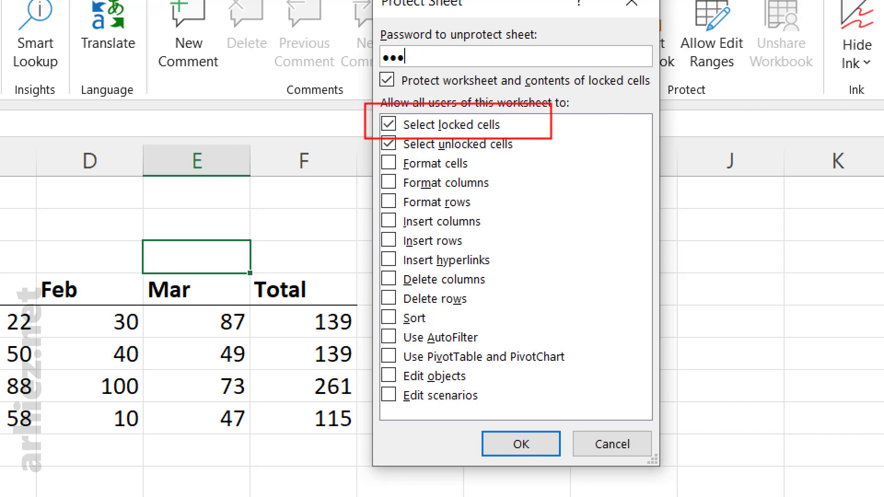
key("Escape")
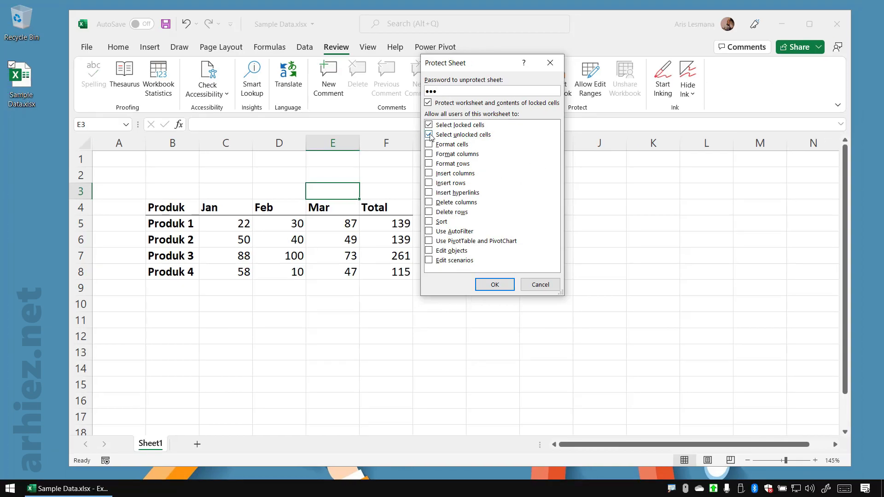
left_click(390, 125)
key("ctrl+1")
left_click(499, 153)
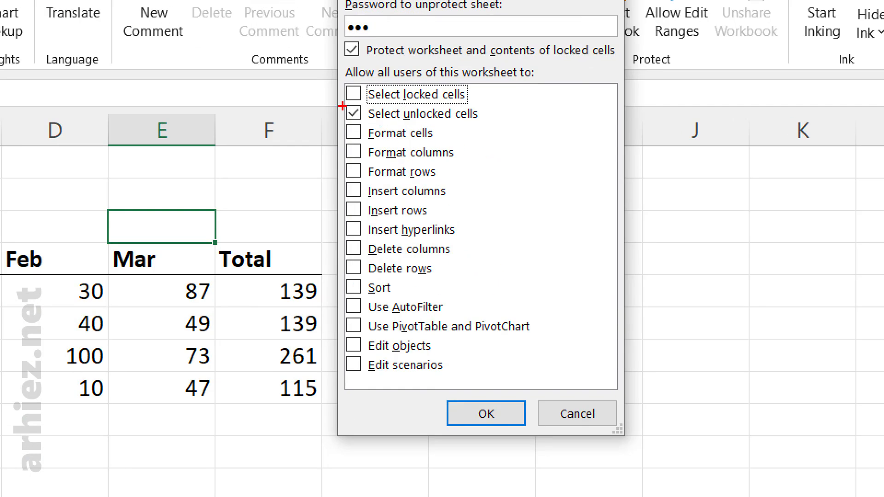
left_click_drag(342, 106, 504, 127)
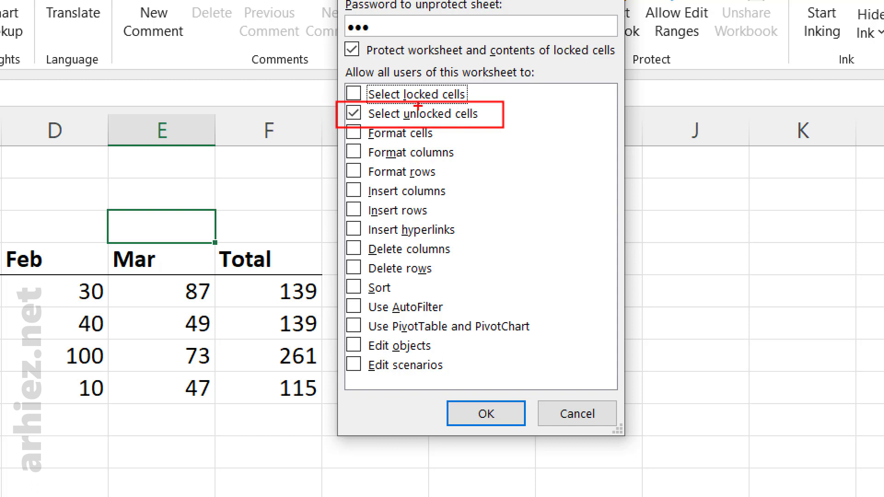
left_click_drag(330, 75, 507, 102)
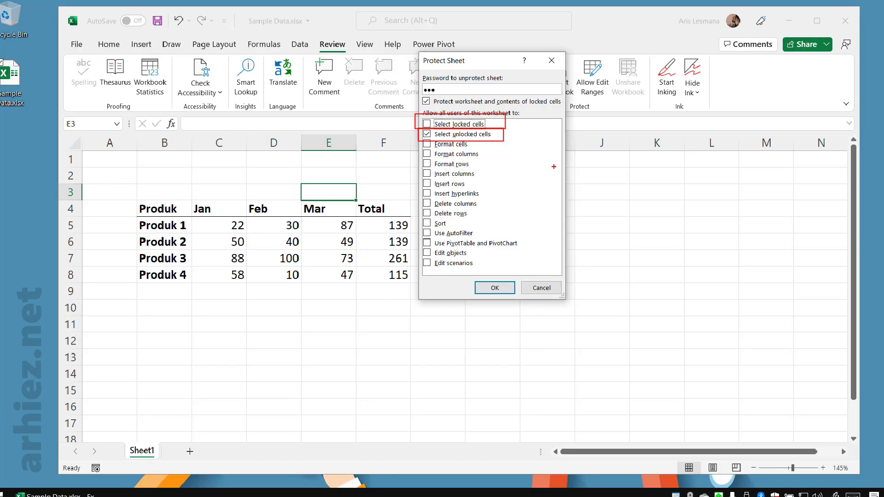
key("Escape")
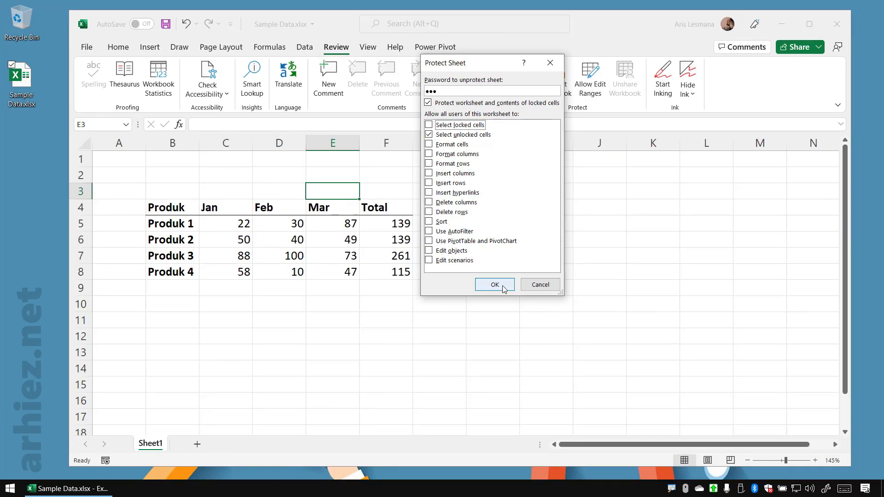
Apply the sheet protection and re-enter the sheet password to confirm it
left_click(503, 288)
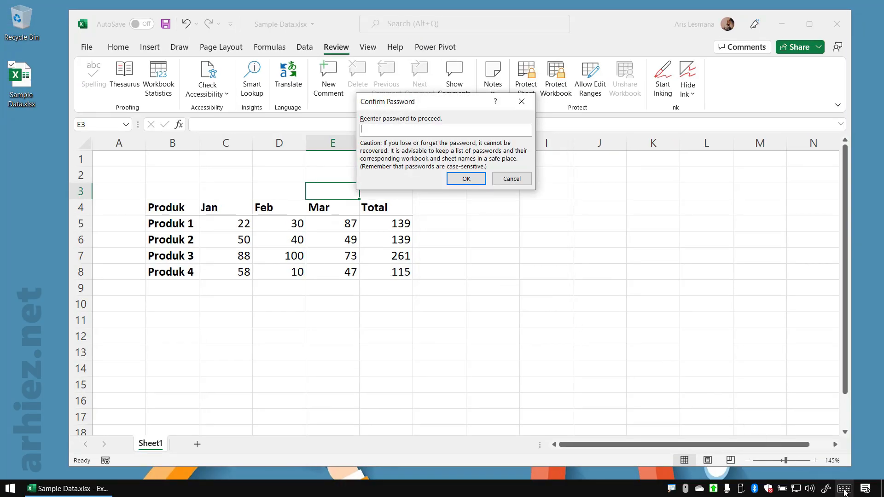
left_click(844, 489)
left_click(204, 317)
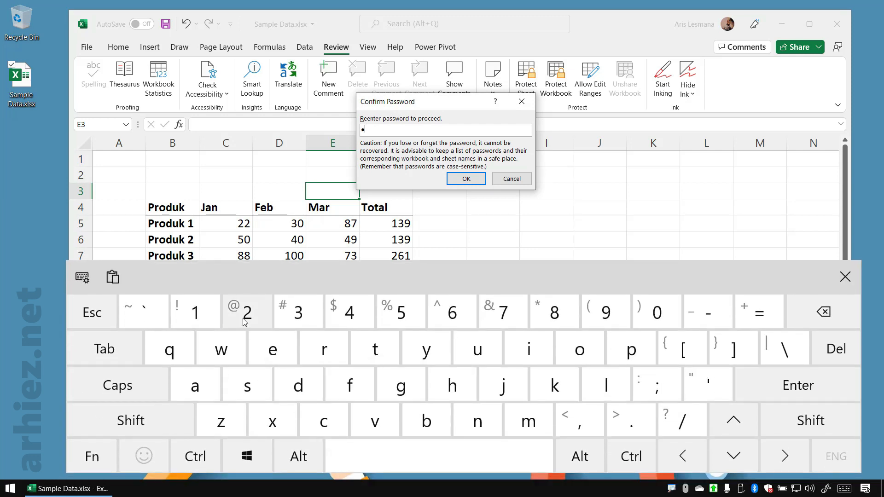
left_click(245, 321)
left_click(298, 312)
left_click(845, 277)
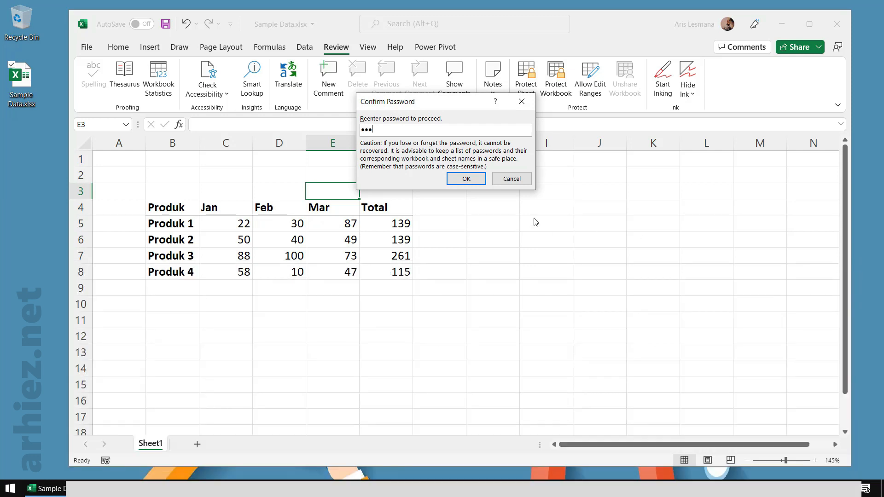
left_click(467, 182)
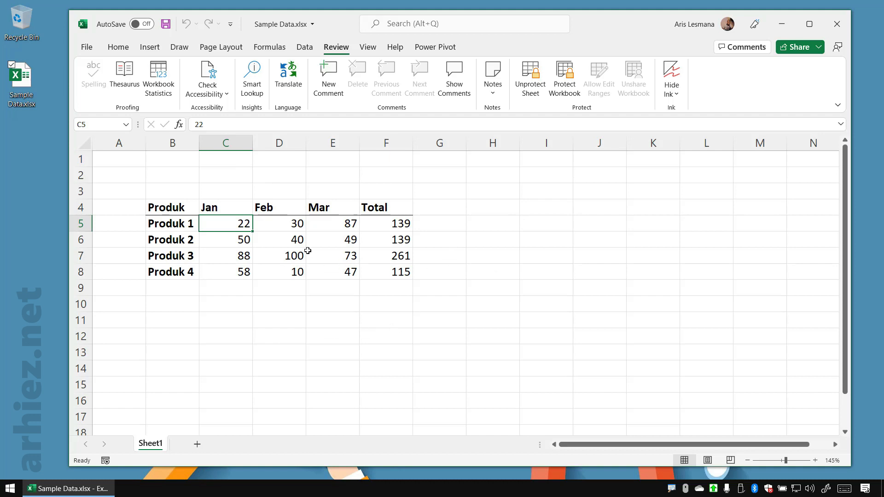
Check which cells can be selected on the protected sheet by moving among the Jan, Feb and Mar values
left_click(293, 223)
left_click(329, 222)
left_click(329, 240)
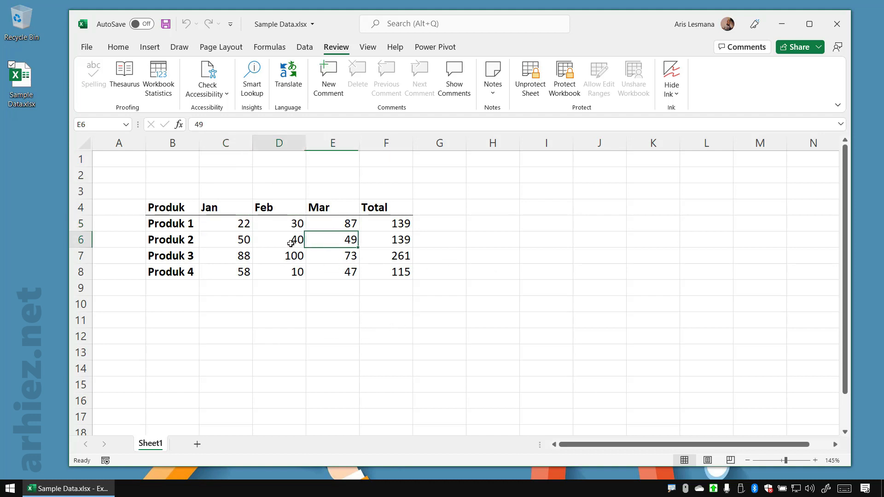
left_click(291, 244)
left_click(219, 239)
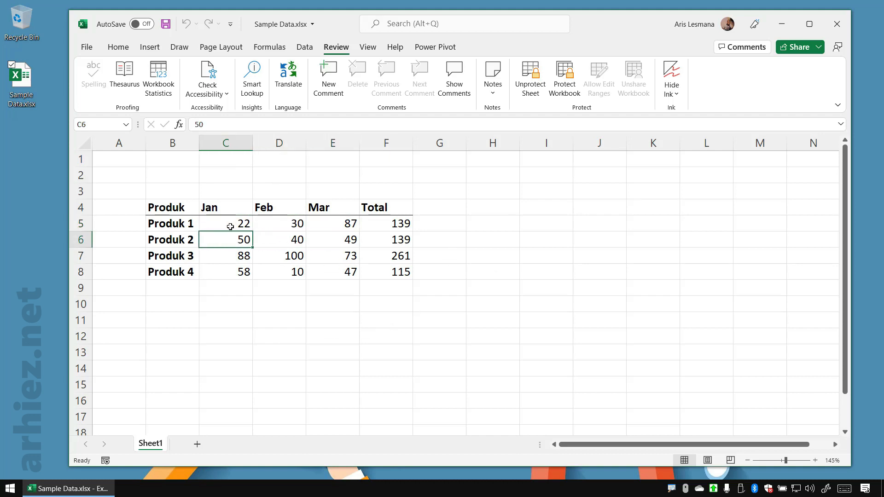
left_click(230, 226)
left_click(339, 272)
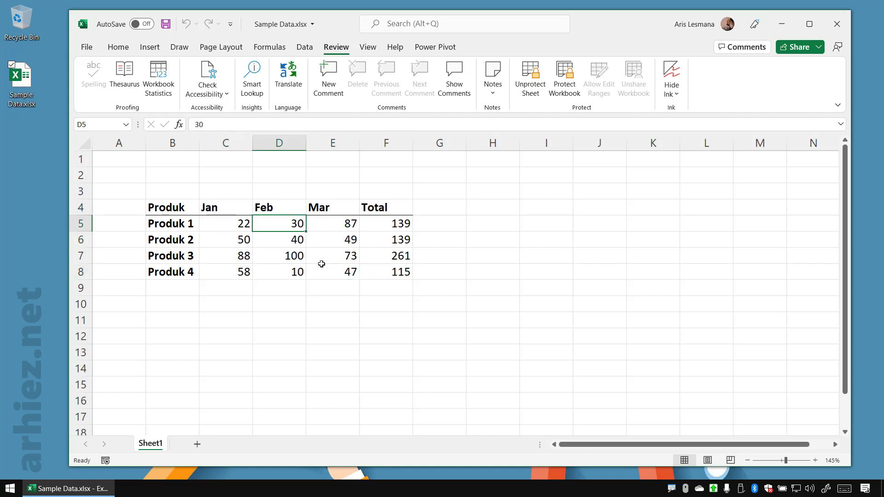
Set the Feb value of Produk 1 in cell D5 to 300 and check the Total column
left_click(286, 221)
type("300")
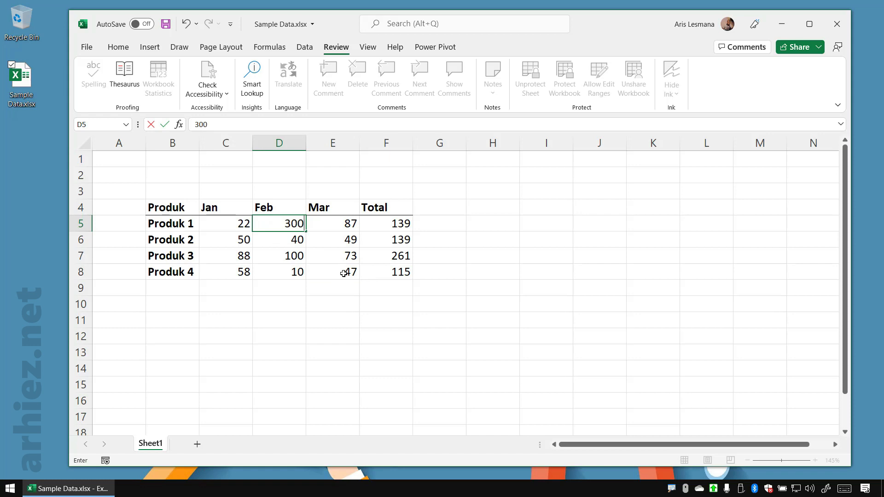
key("Return")
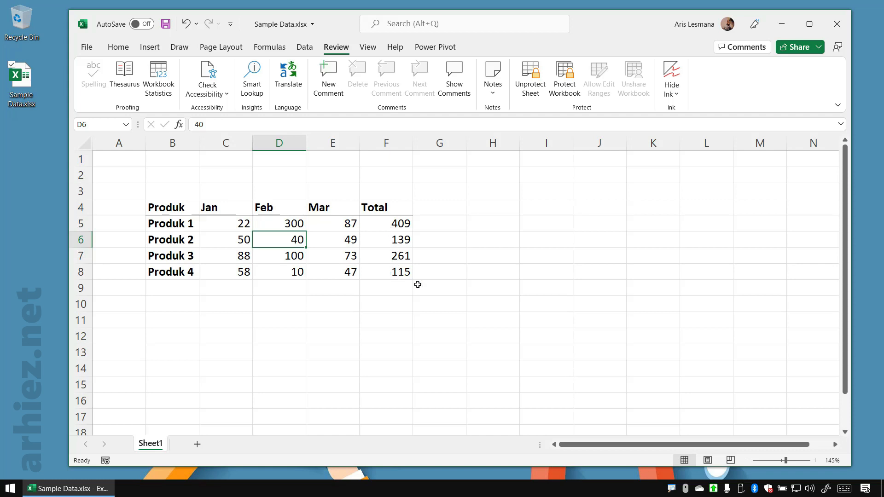
left_click_drag(359, 197, 416, 295)
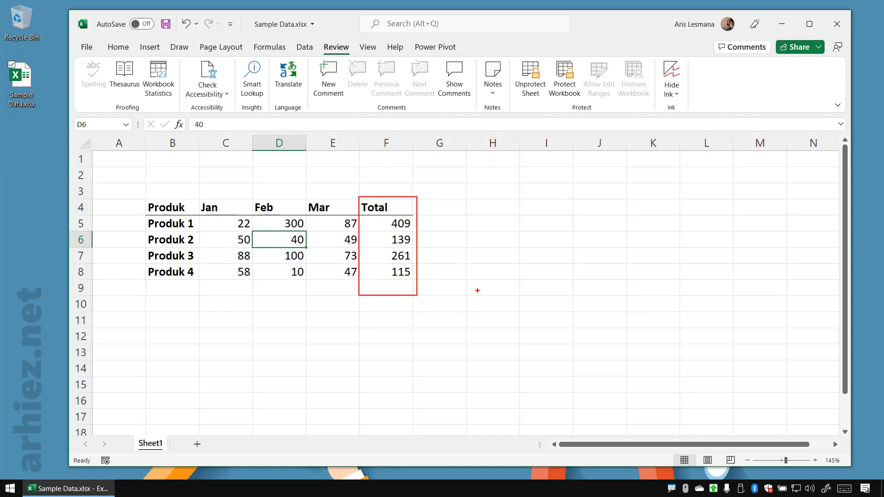
key("Escape")
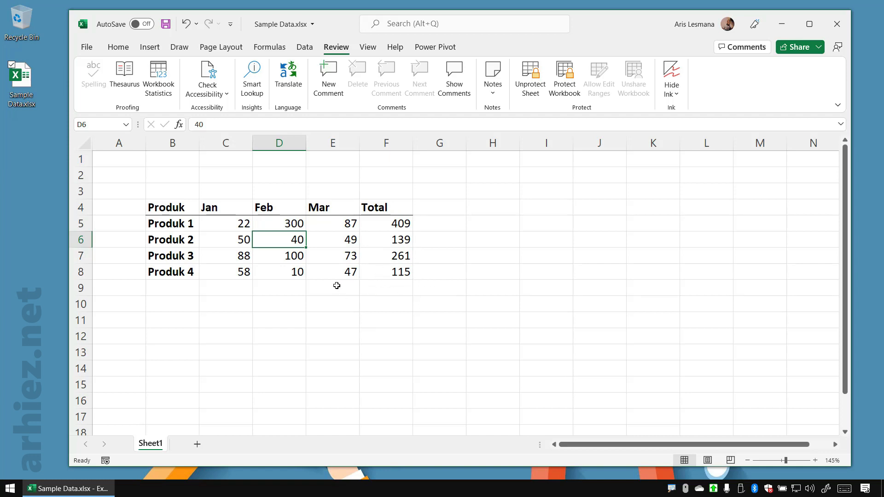
Set the Jan value of Produk 1 in cell C5 to 300
left_click(230, 224)
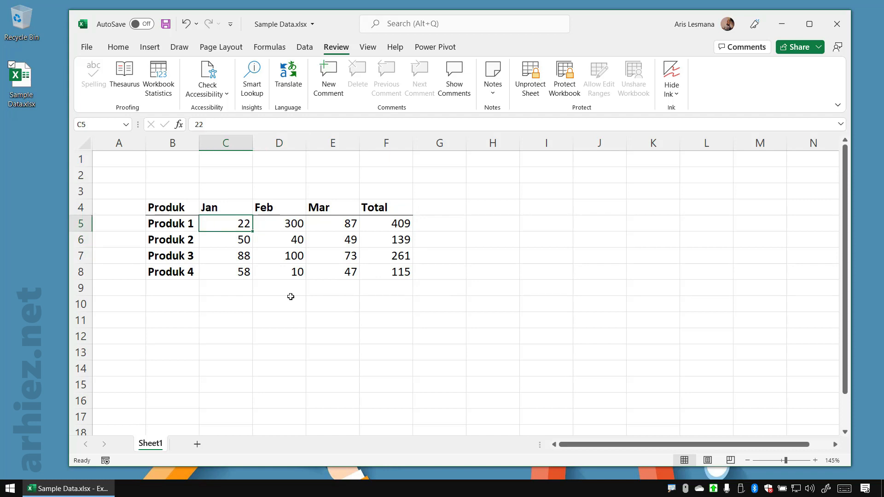
type("300")
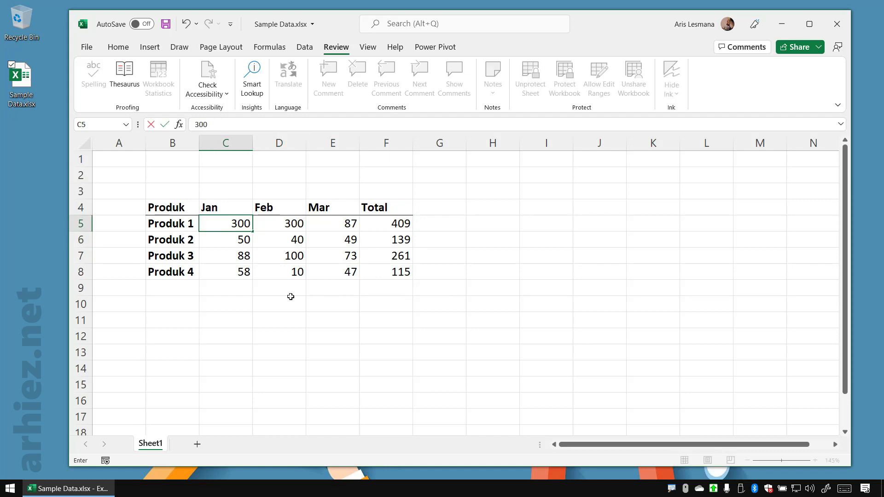
key("Return")
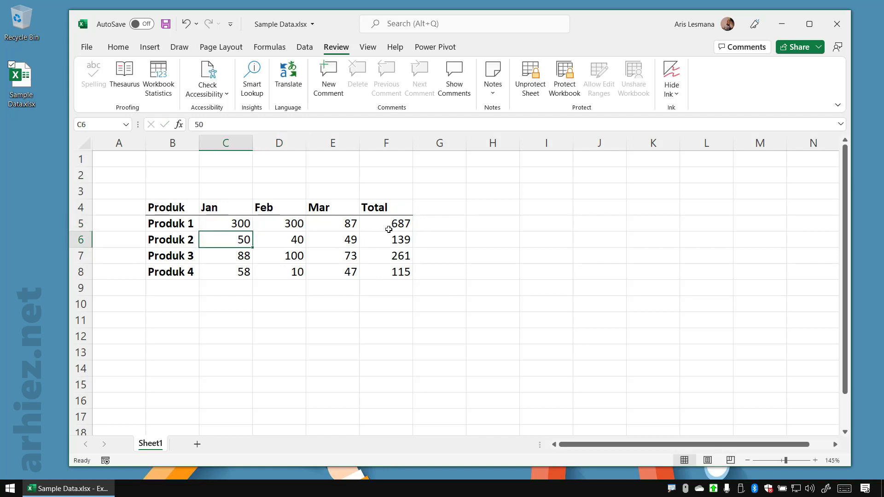
Set the Mar value of Produk 1 in cell E5 to 800 and check the unlocked range C5:E8
left_click(347, 226)
type("800")
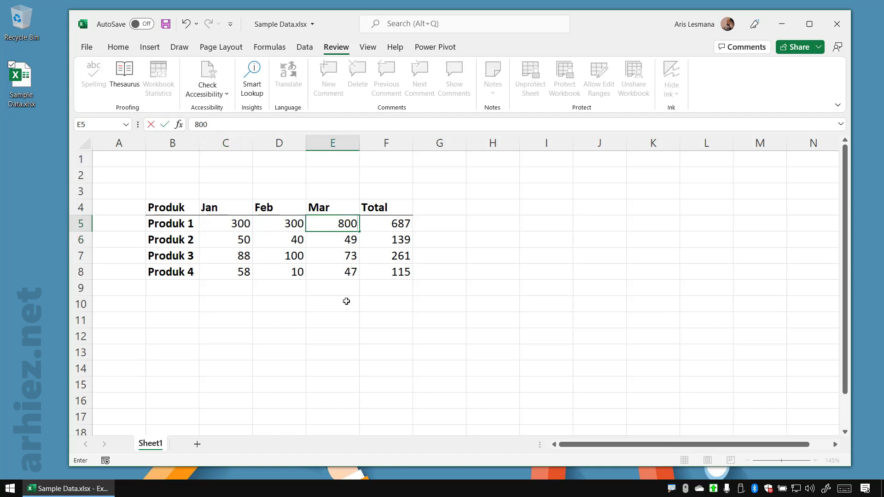
key("Return")
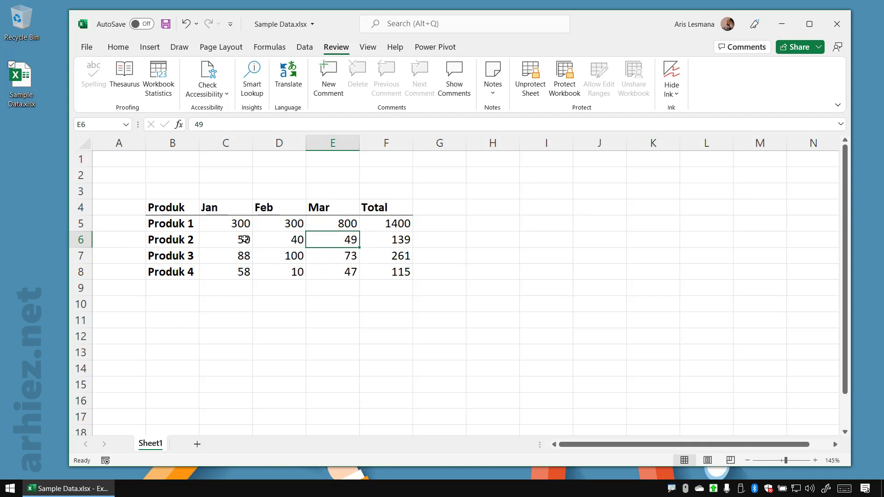
left_click_drag(229, 227, 328, 277)
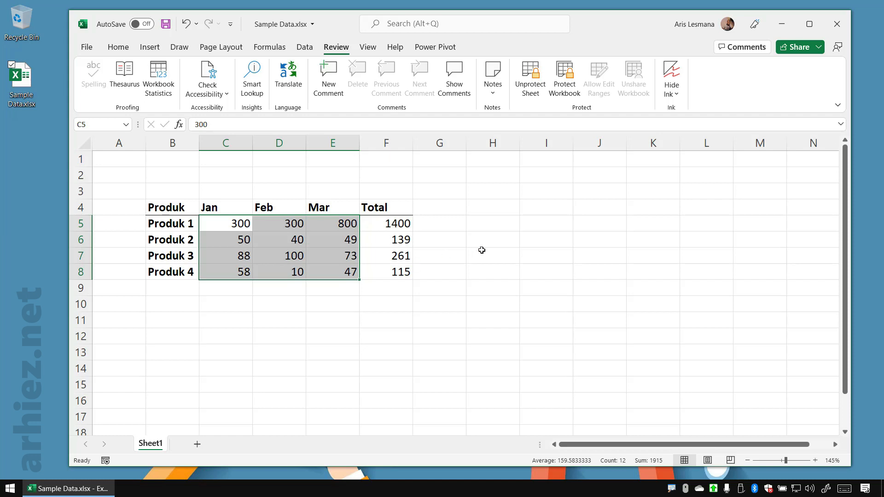
left_click(331, 252)
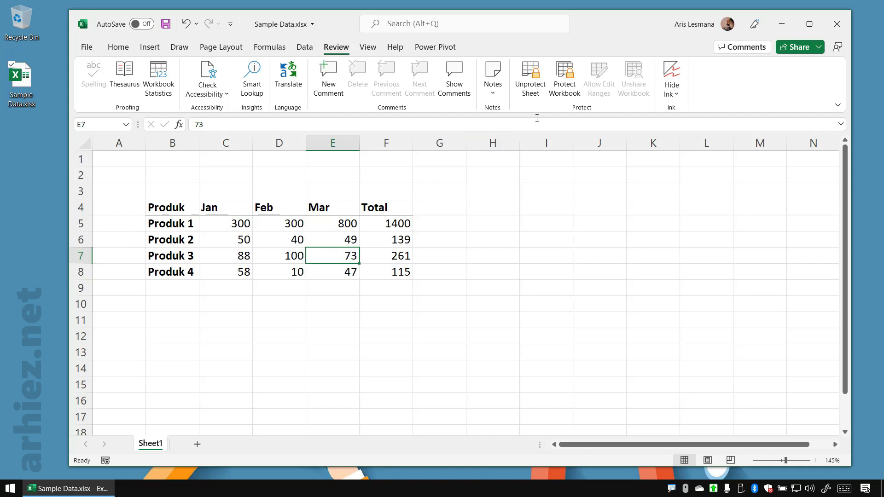
Unprotect the sheet by entering the sheet password, and save the workbook
left_click(534, 88)
left_click_drag(497, 158, 489, 134)
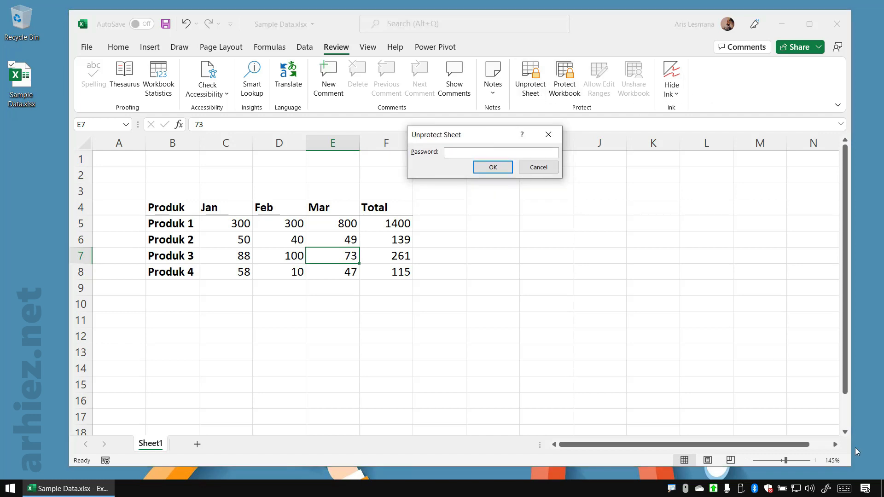
left_click(844, 488)
type("123")
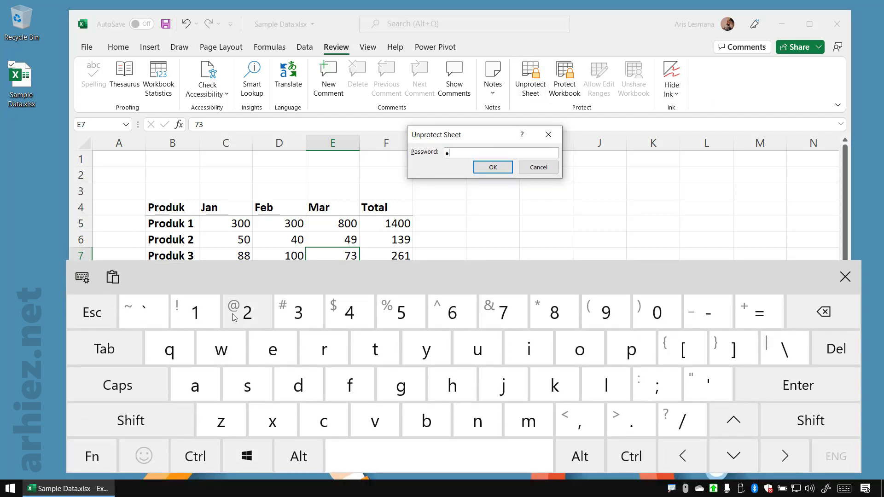
left_click(492, 167)
scroll(509, 205, "down", 1)
left_click(509, 206)
scroll(469, 222, "up", 1)
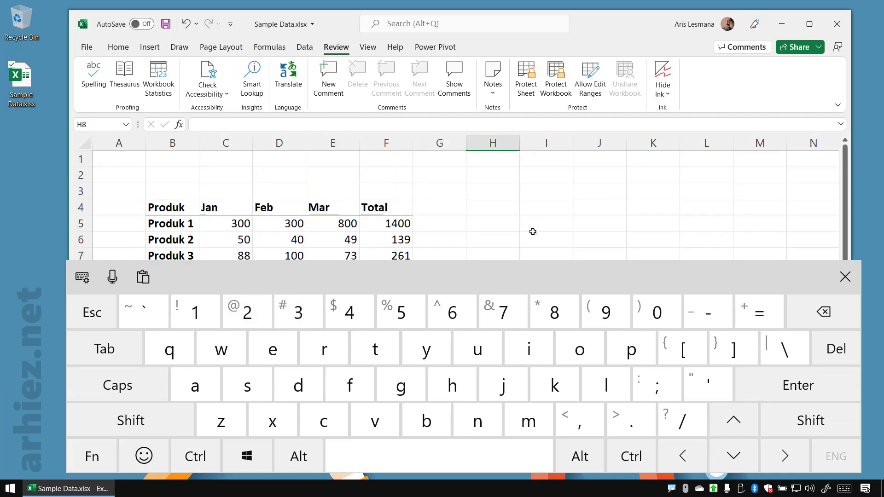
left_click(845, 277)
left_click(166, 24)
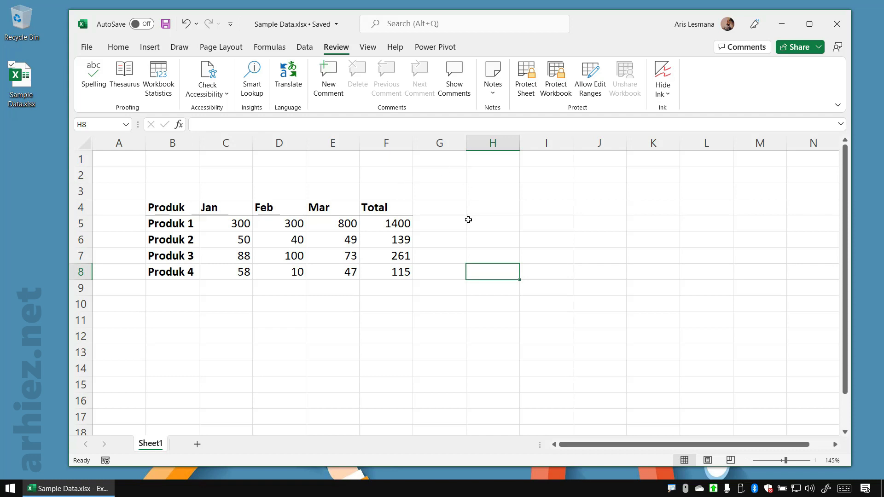
left_click(500, 212)
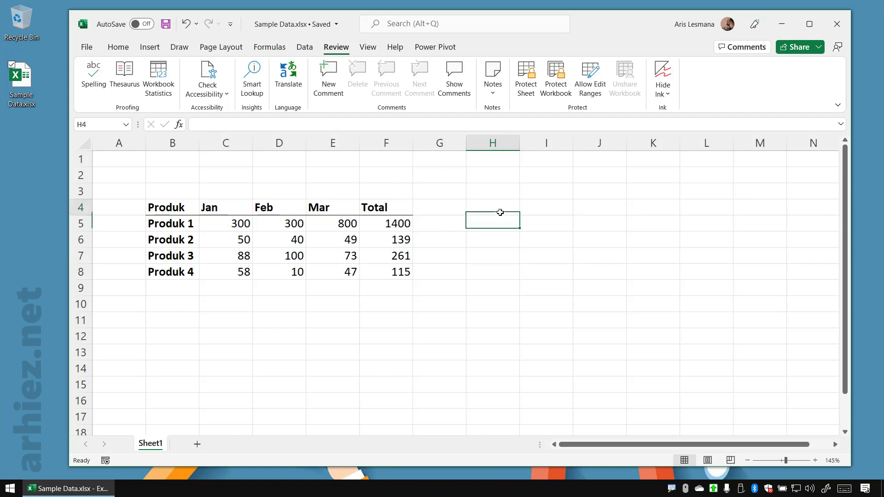
Mark the workbook as final and acknowledge the notice
left_click(88, 48)
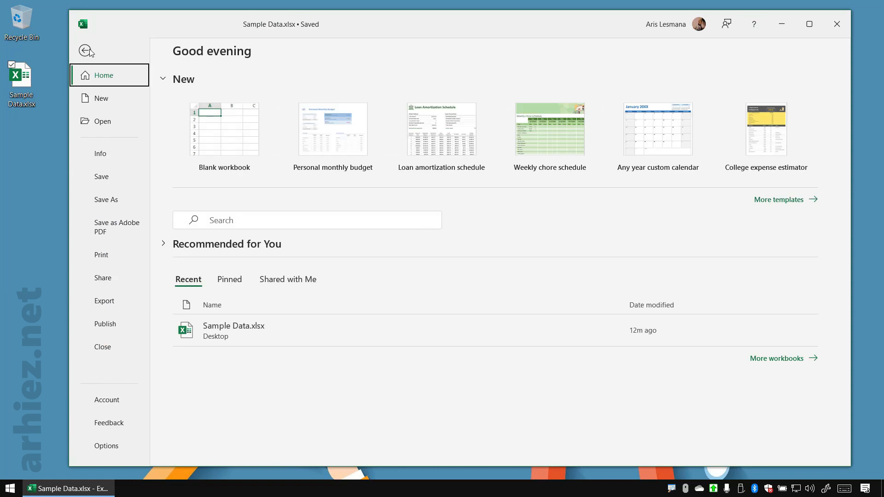
left_click(122, 157)
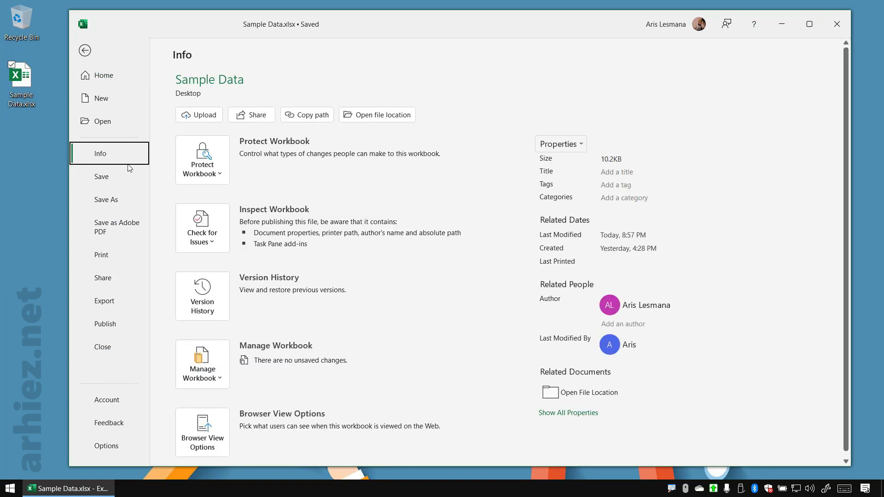
left_click(214, 176)
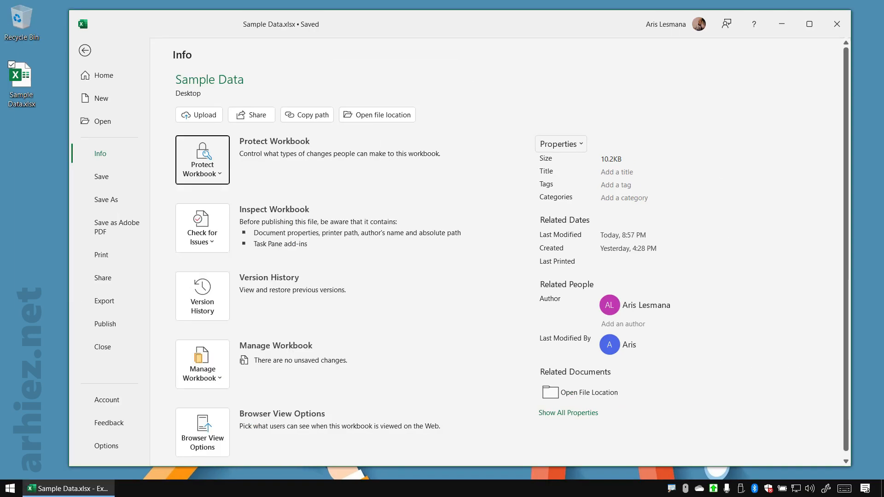
left_click(220, 175)
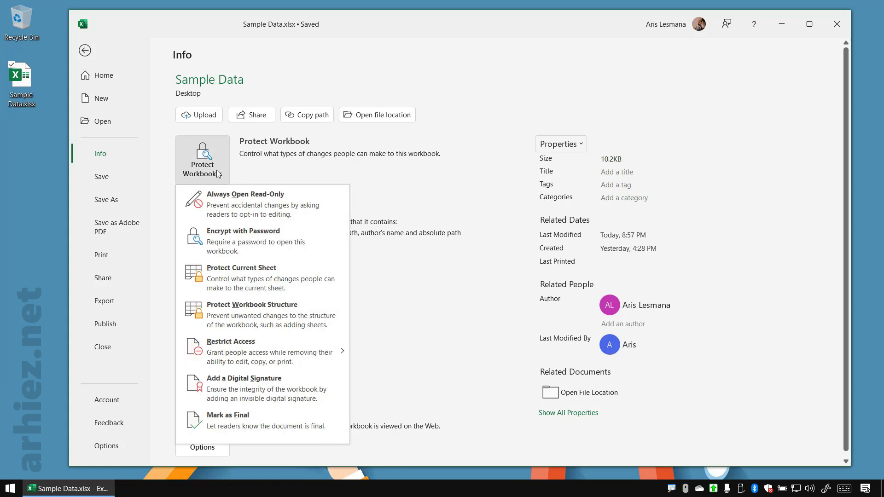
left_click(264, 426)
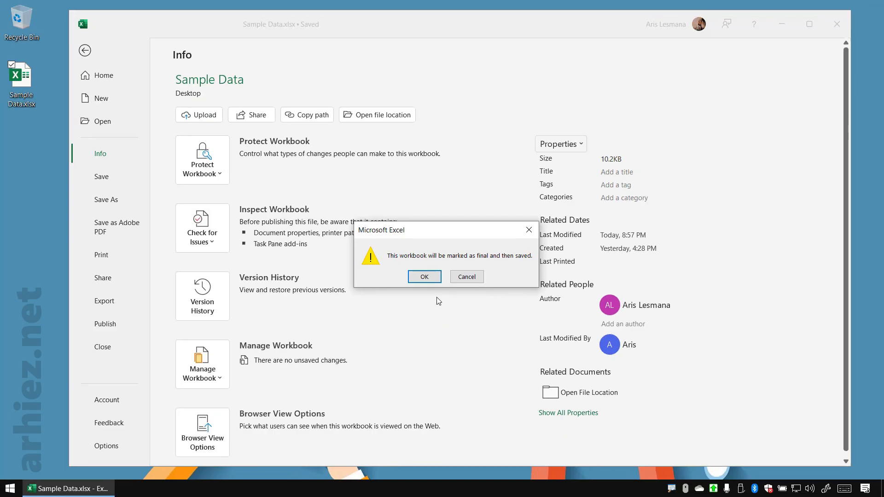
left_click(402, 230)
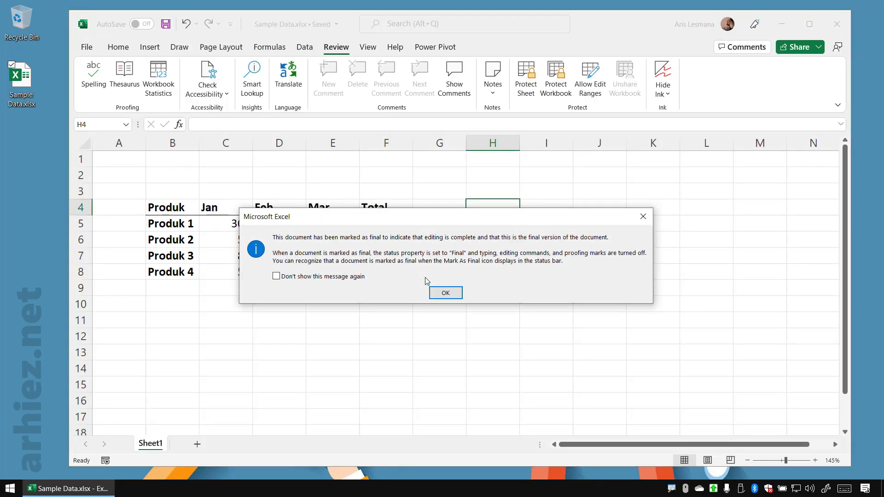
left_click(454, 297)
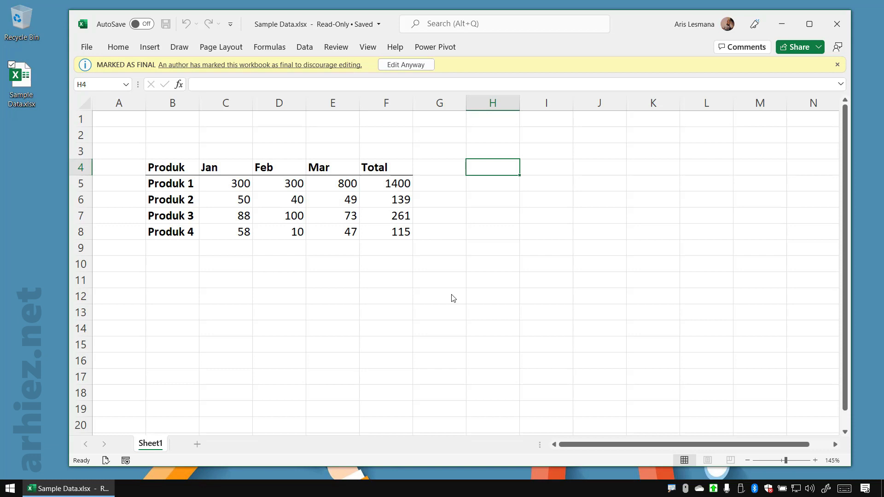
Close the workbook and reopen Sample Data.xlsx from the desktop
left_click(837, 27)
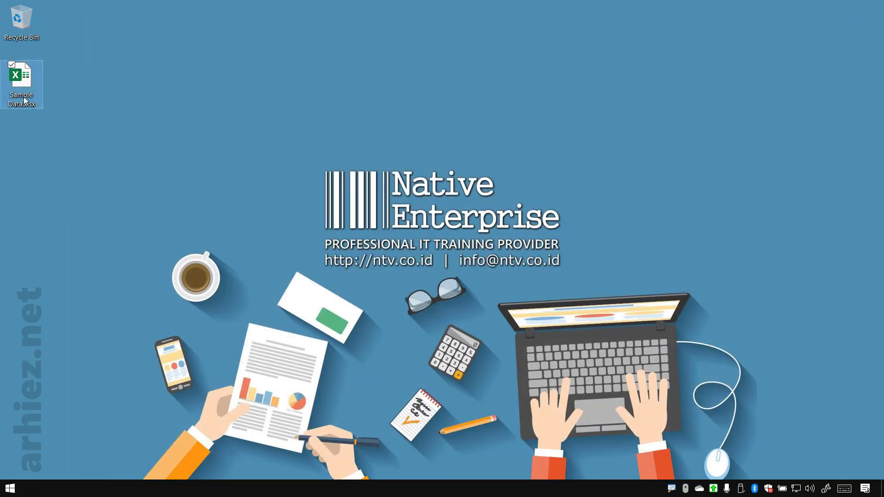
double_click(23, 99)
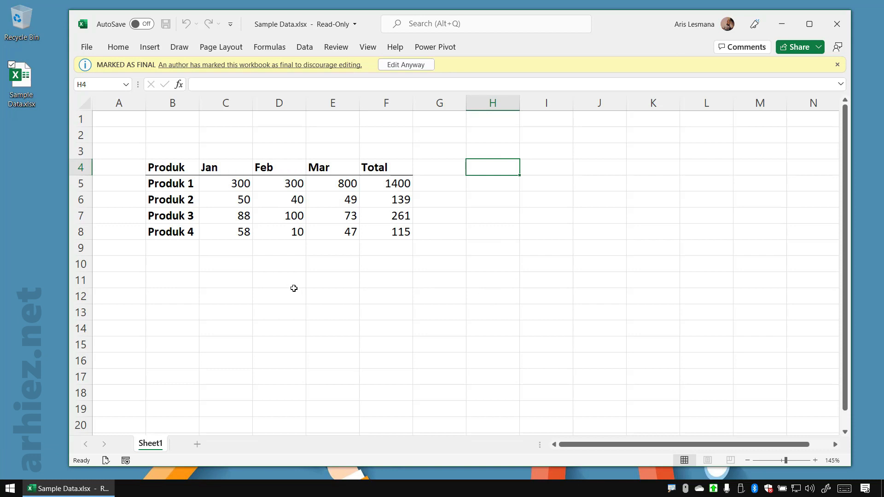
Examine how the reopened workbook behaves as final by selecting various cells and ranges in and around the product table
left_click(302, 267)
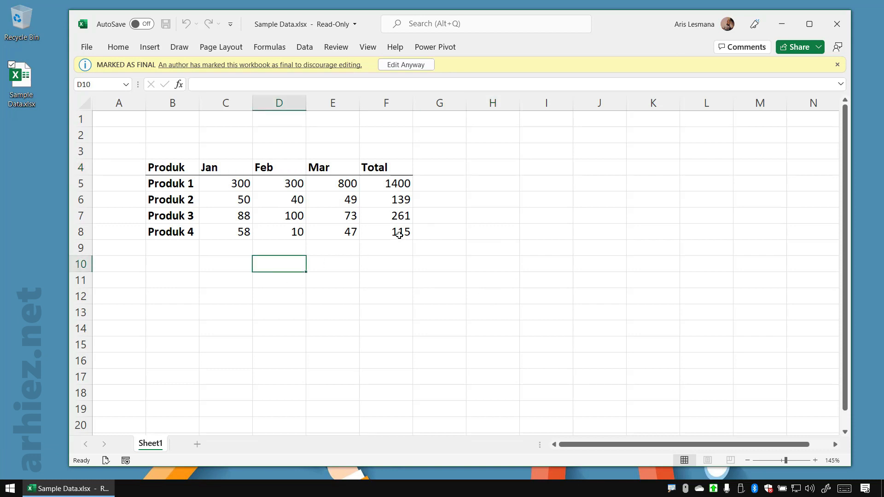
left_click(399, 217)
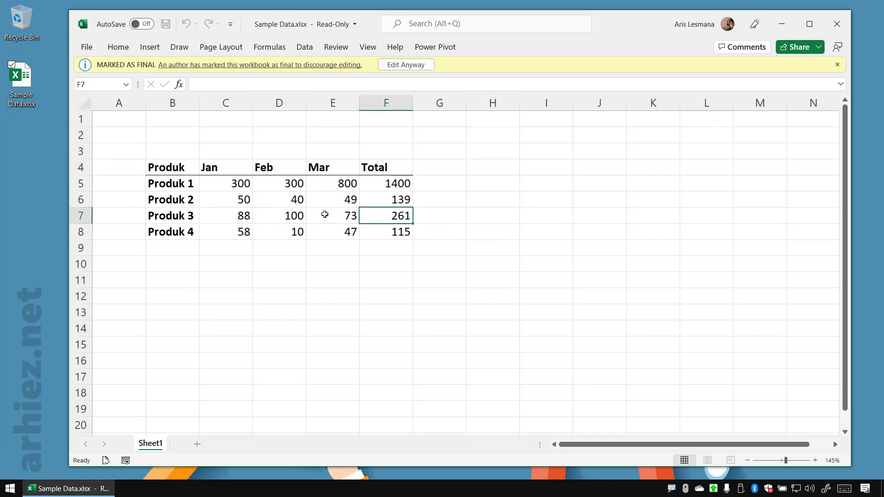
left_click_drag(273, 144, 596, 225)
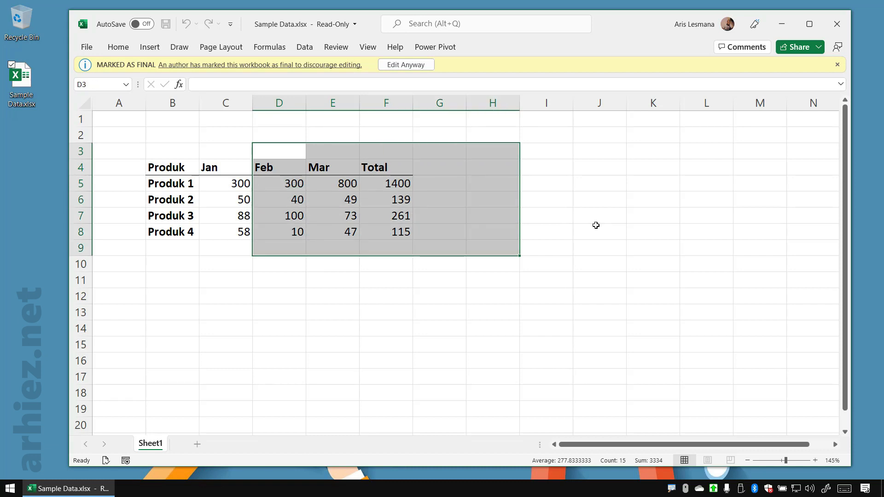
left_click(596, 225)
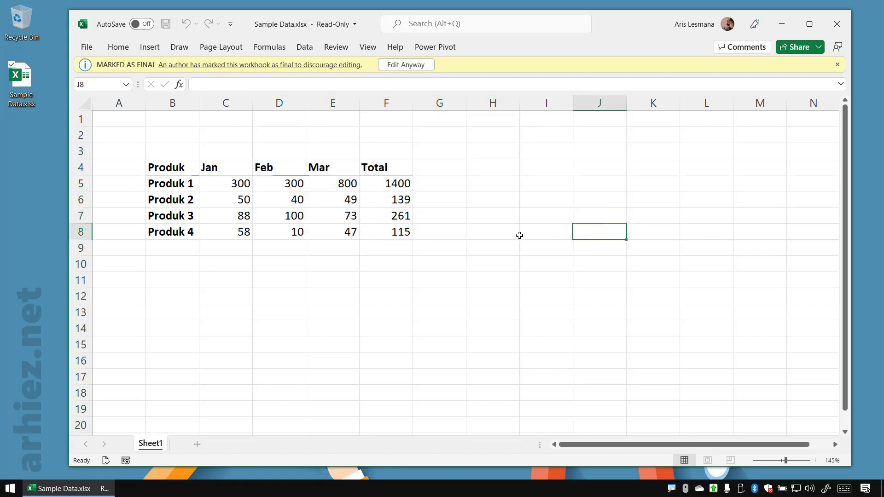
left_click(290, 235)
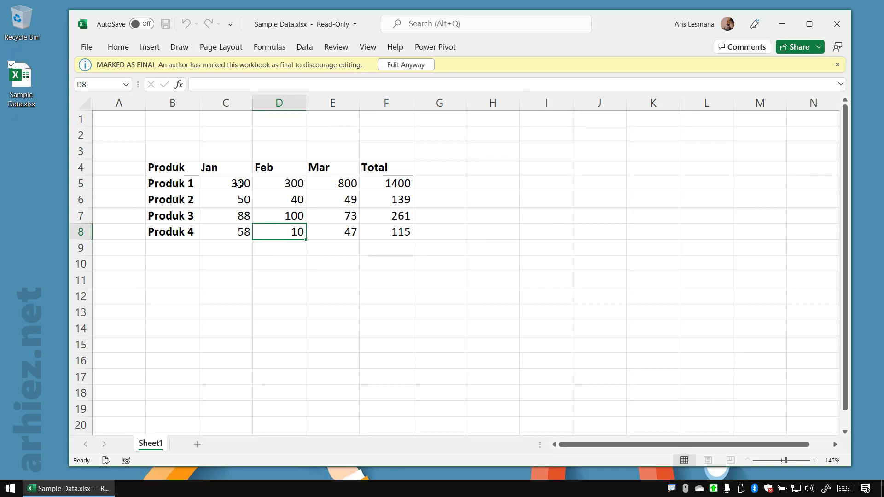
left_click_drag(239, 185, 299, 220)
left_click(404, 222)
left_click(339, 222)
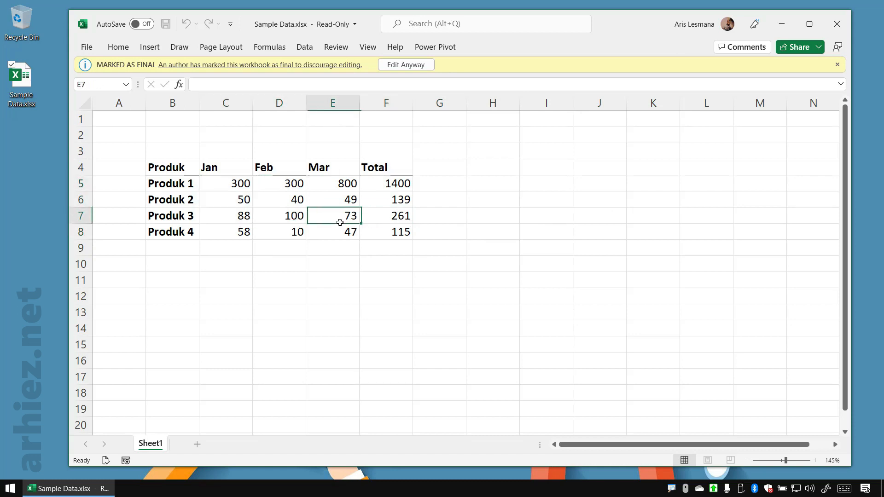
left_click(341, 186)
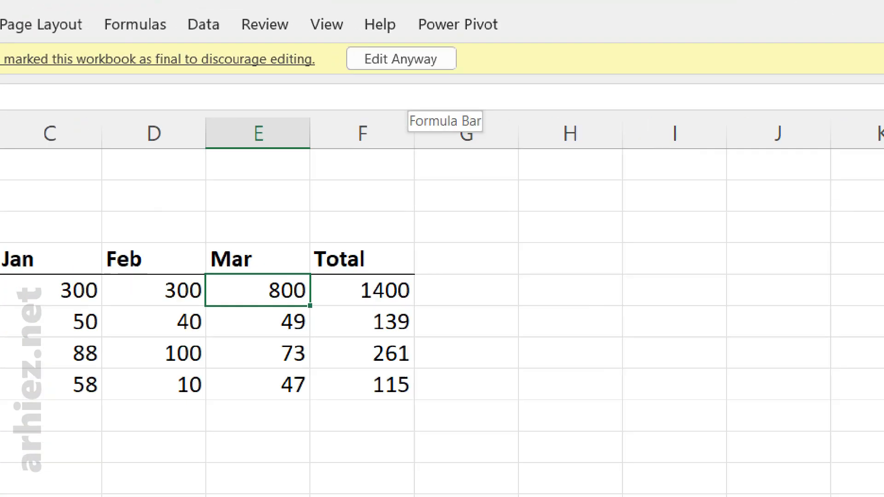
Enable editing despite the final mark and set the Mar value of Produk 1 in cell E5 to 2000
key("ctrl+2")
left_click_drag(327, 36, 490, 88)
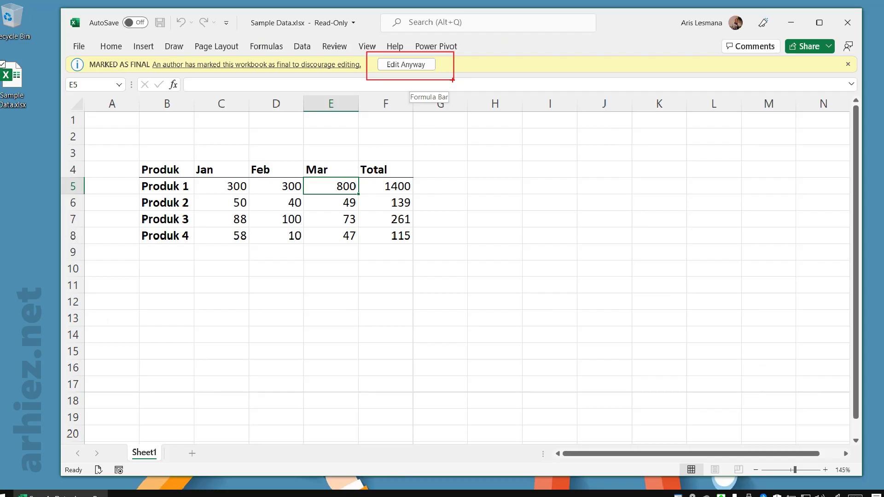
key("Escape")
left_click(406, 64)
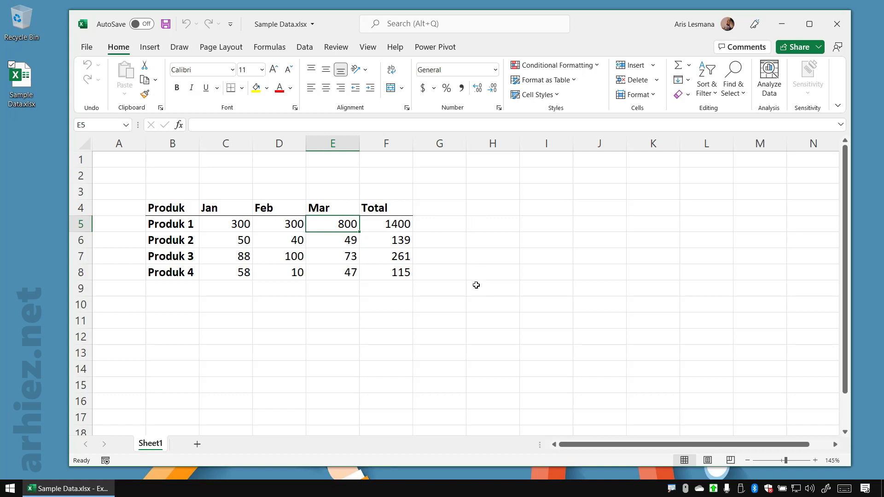
type("2000")
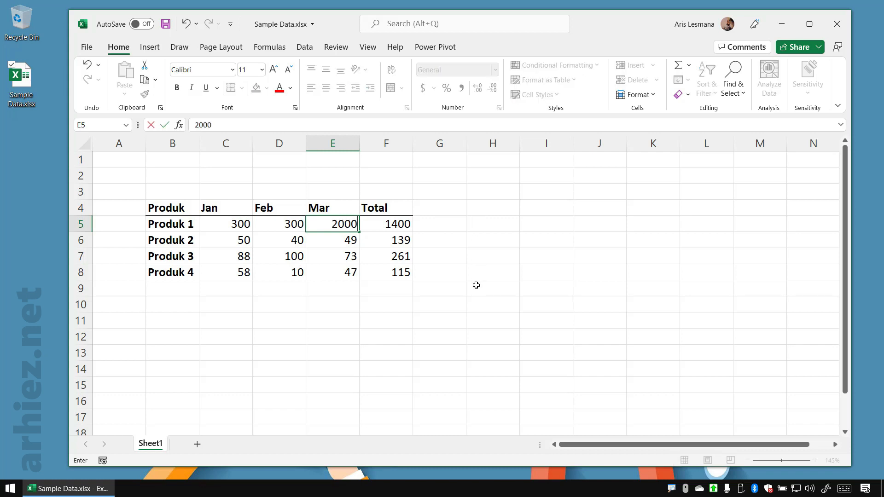
key("Return")
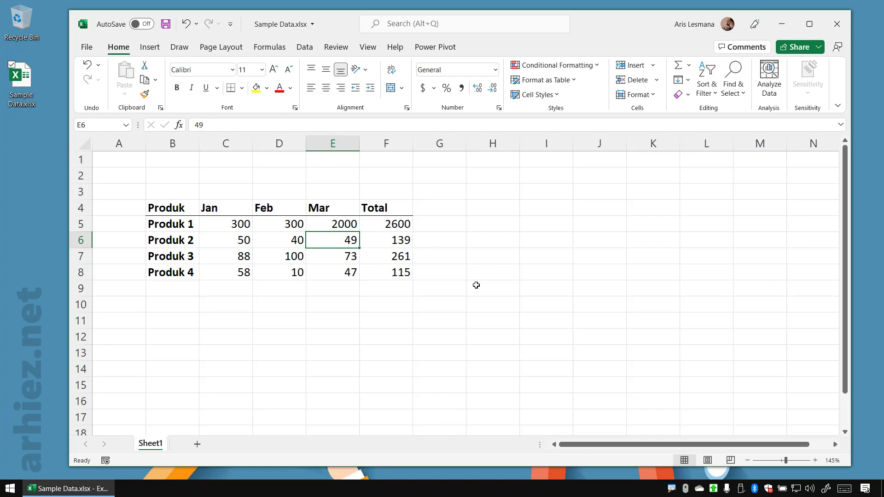
Mark the edited workbook as final again, accepting the save and the notice
left_click(91, 50)
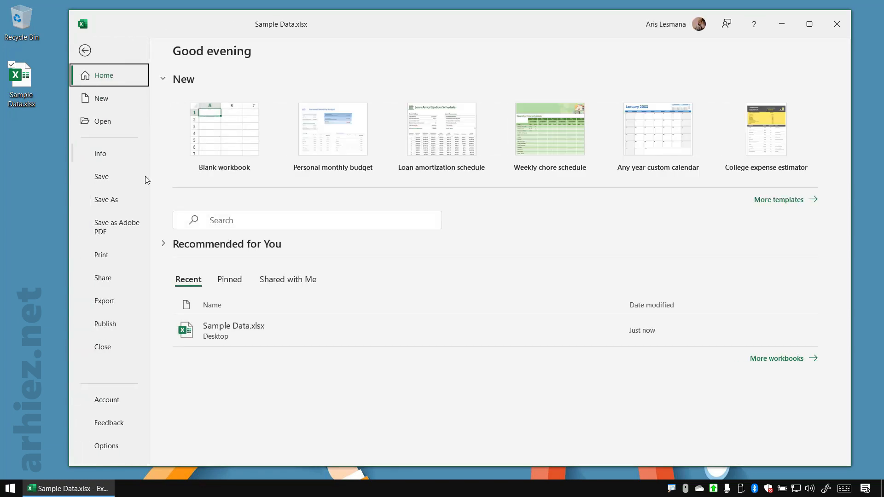
left_click(121, 153)
left_click(217, 176)
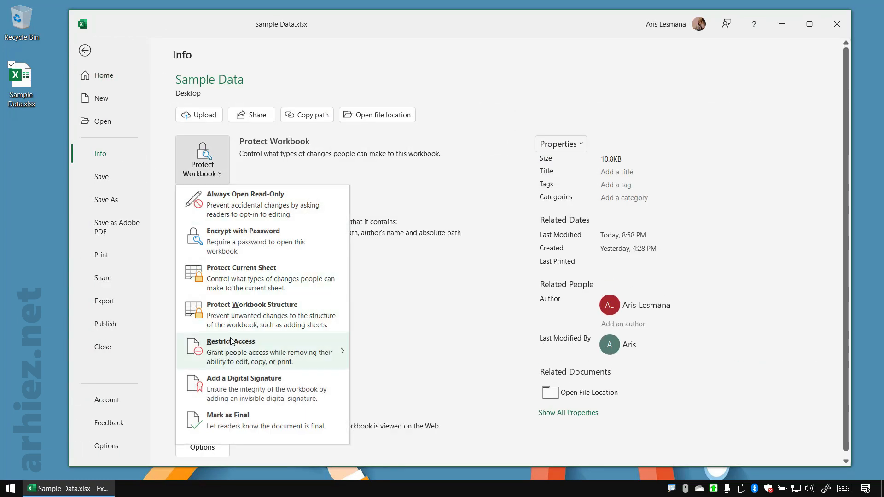
left_click(221, 416)
left_click(424, 277)
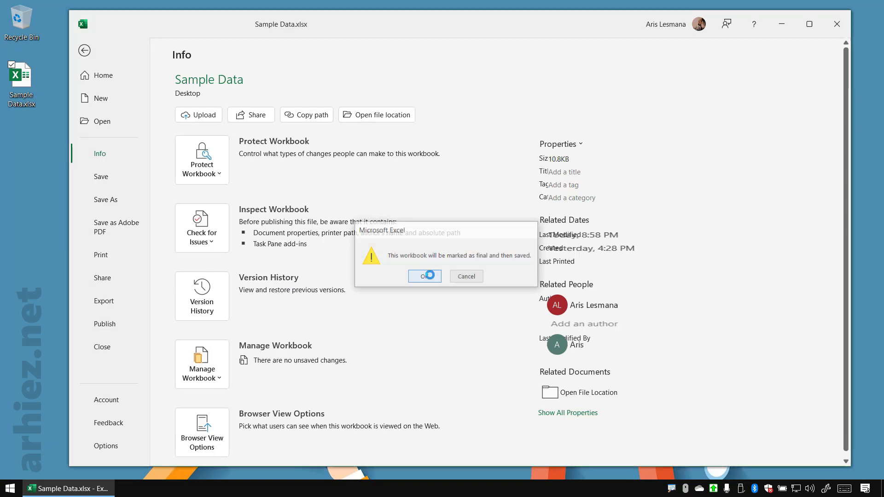
left_click(446, 293)
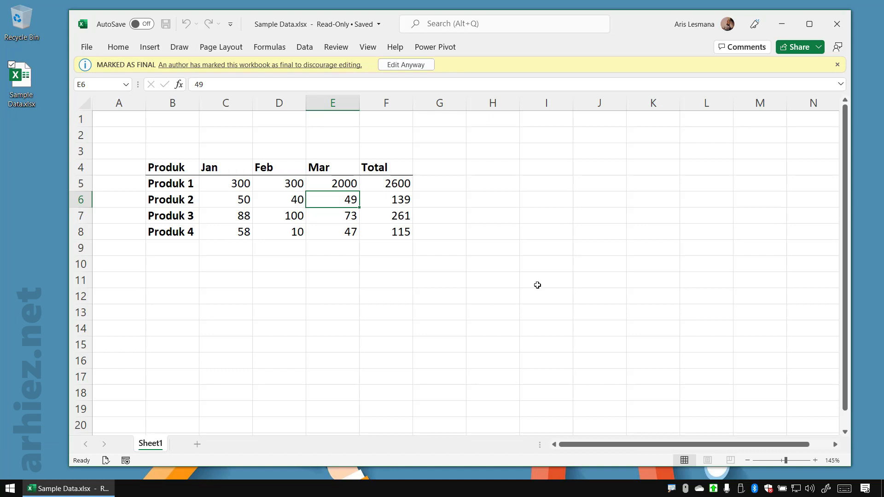
Check a few cells in the finalized workbook, ending on E7, and re-enable editing
left_click(374, 215)
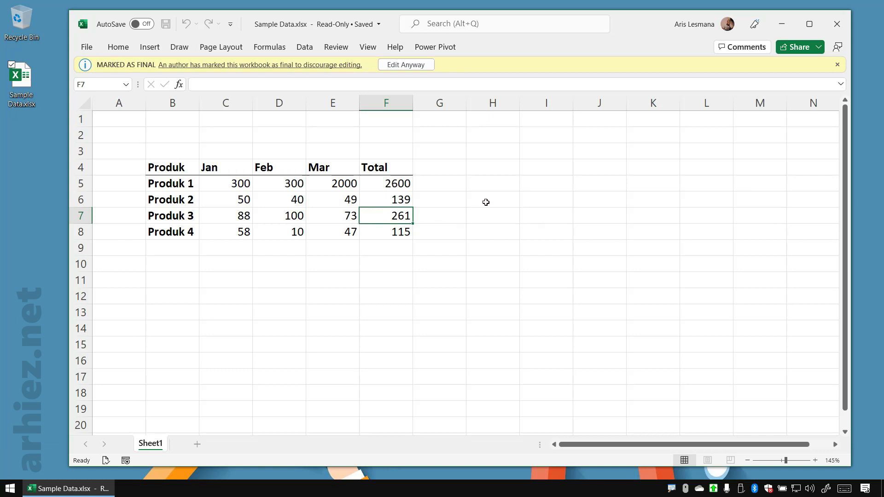
left_click(456, 211)
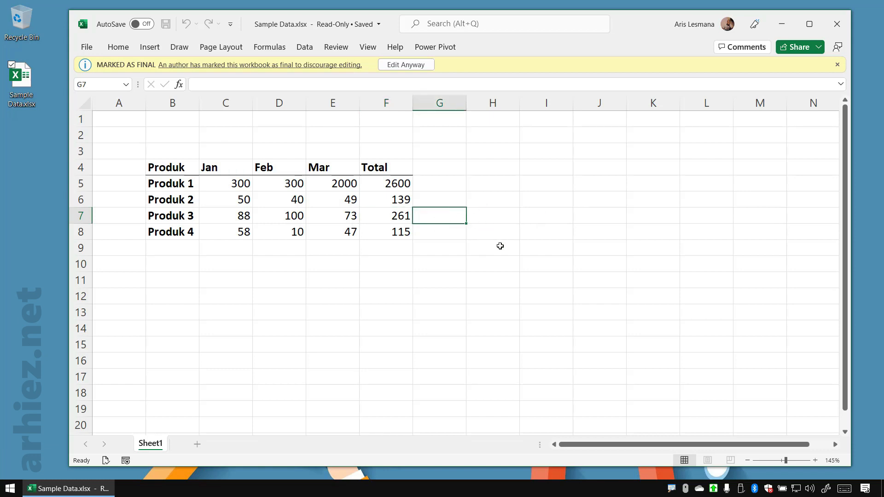
left_click(343, 219)
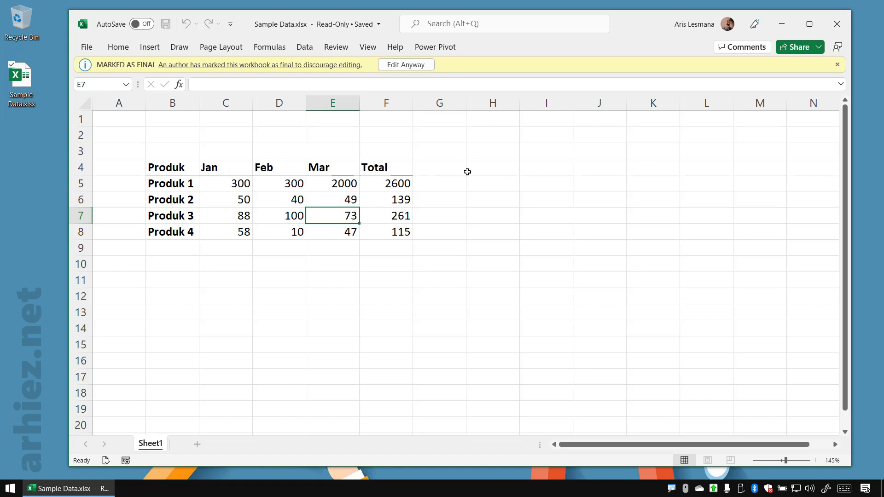
left_click(405, 64)
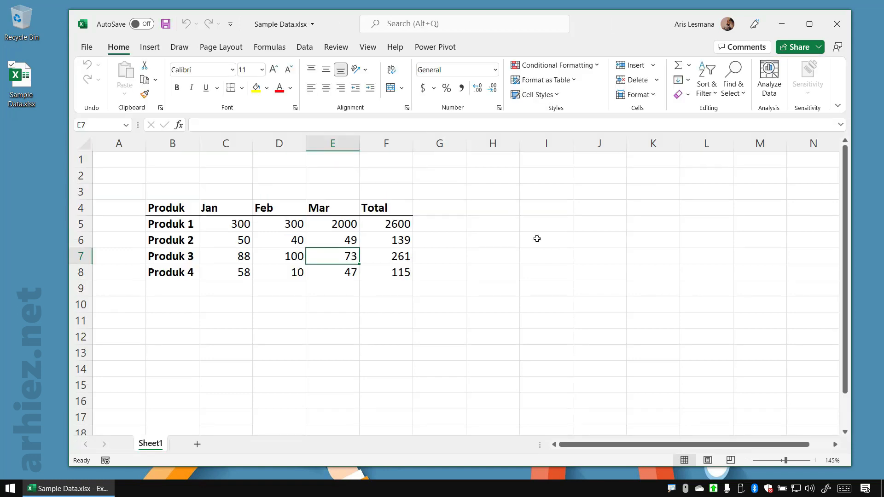